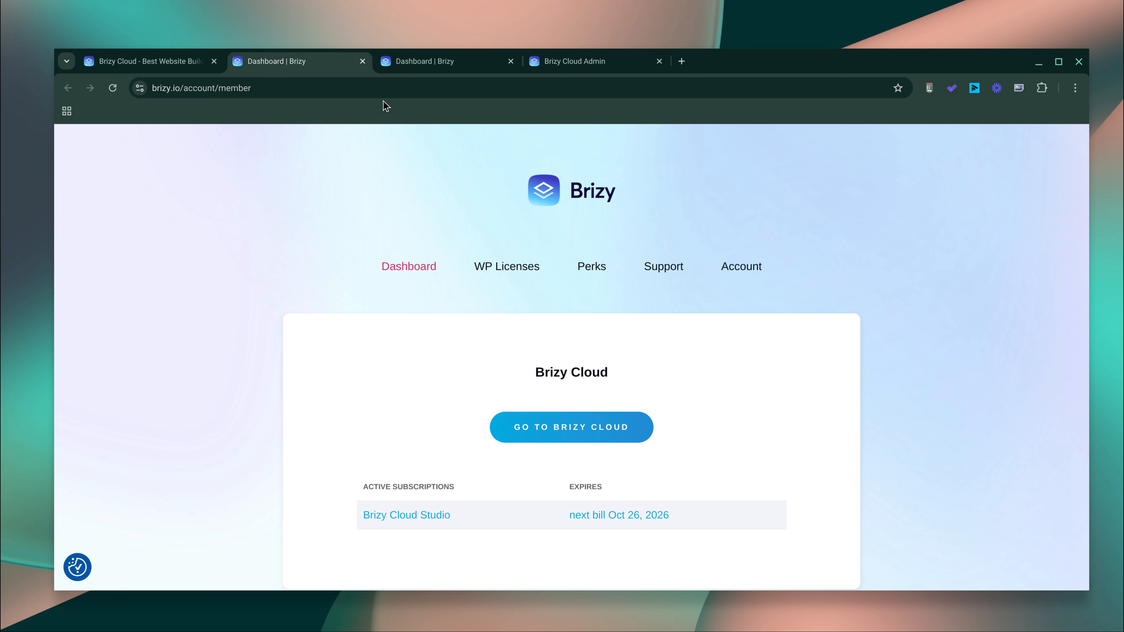
- Open the "Website 2 + Landing Page" project from the Brizy Cloud Admin dashboard for editing
left_click(558, 66)
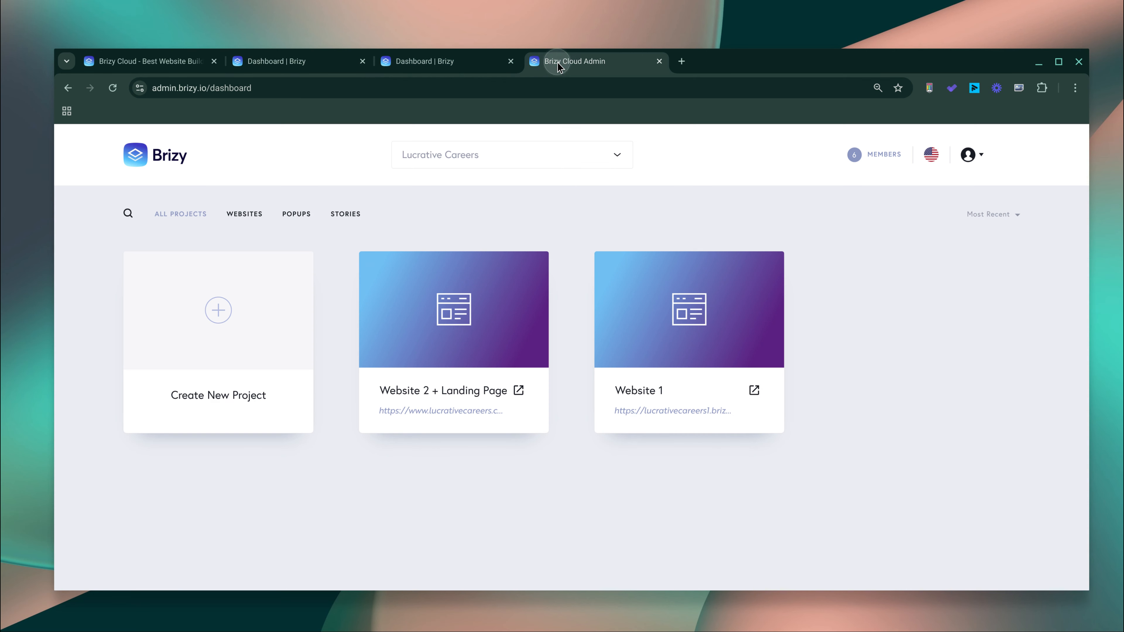
left_click(361, 64)
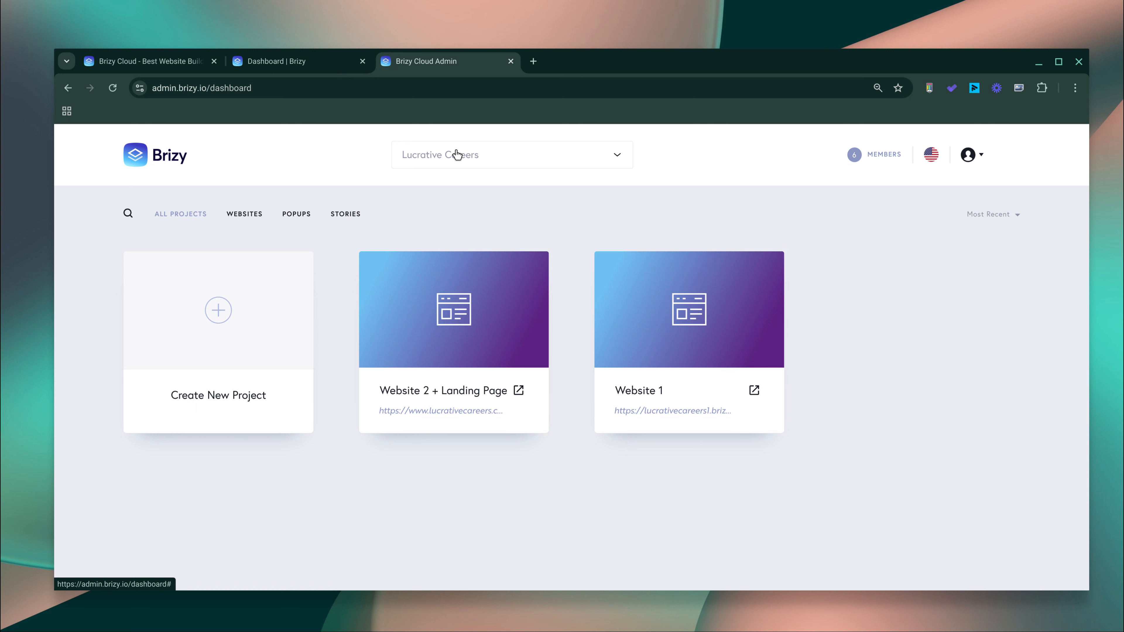
left_click(452, 311)
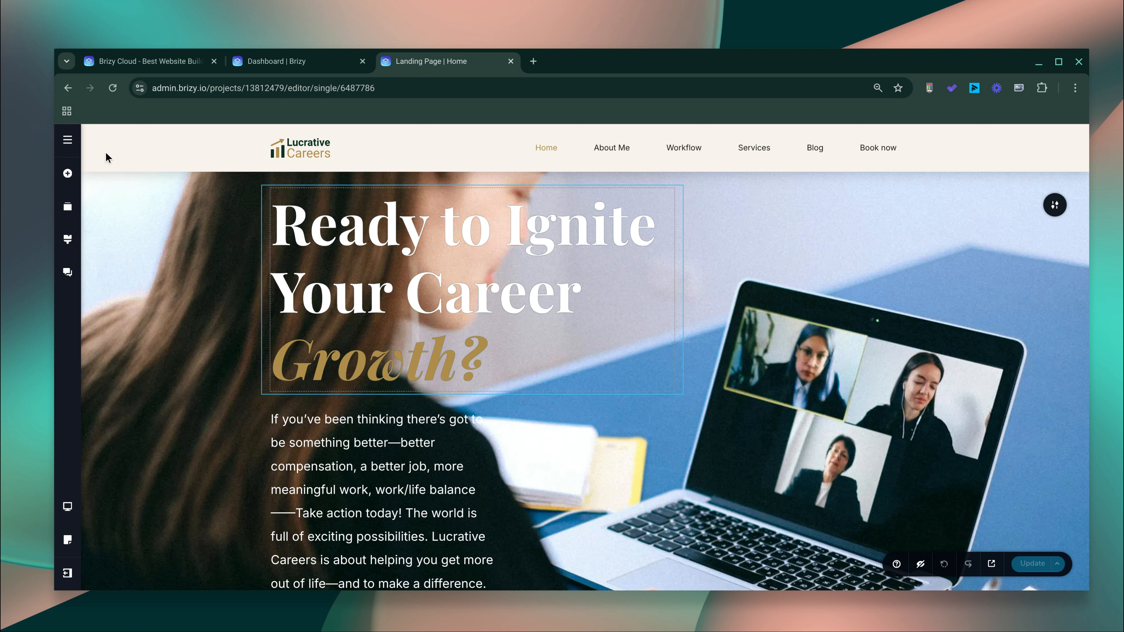
- Open the project's list of all posts, viewing the blog categories as well
left_click(70, 142)
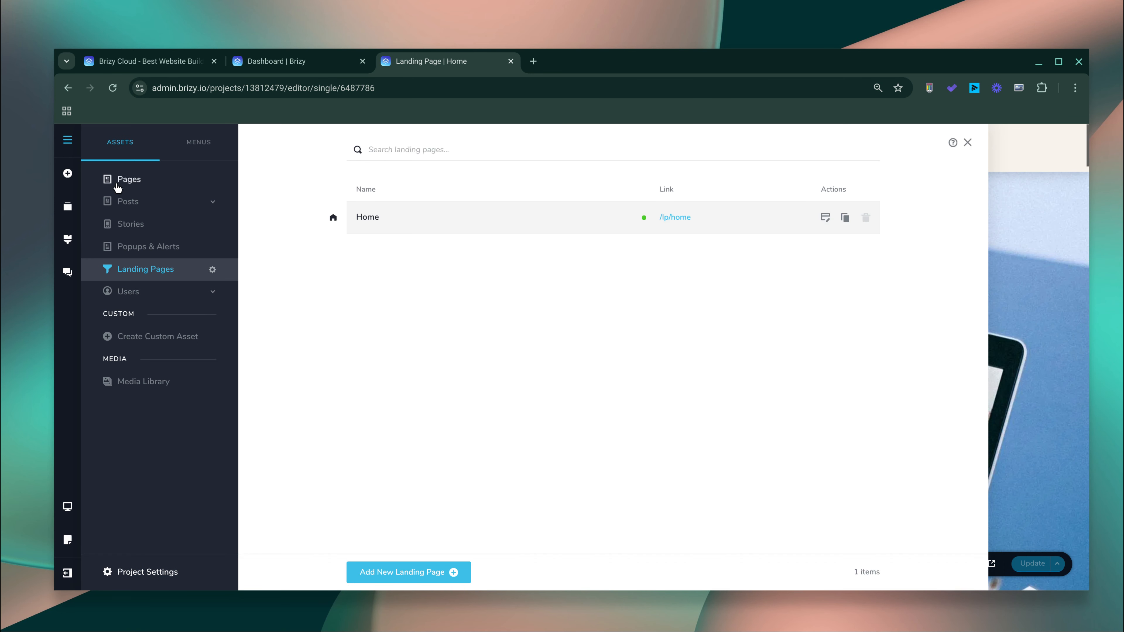
left_click(127, 202)
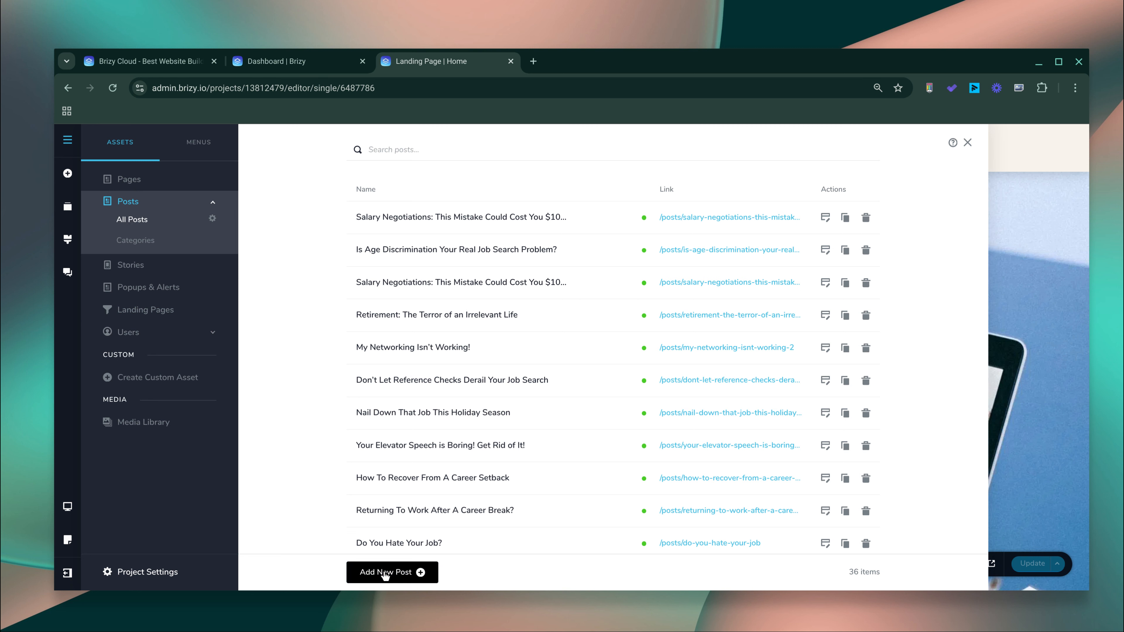
left_click(144, 239)
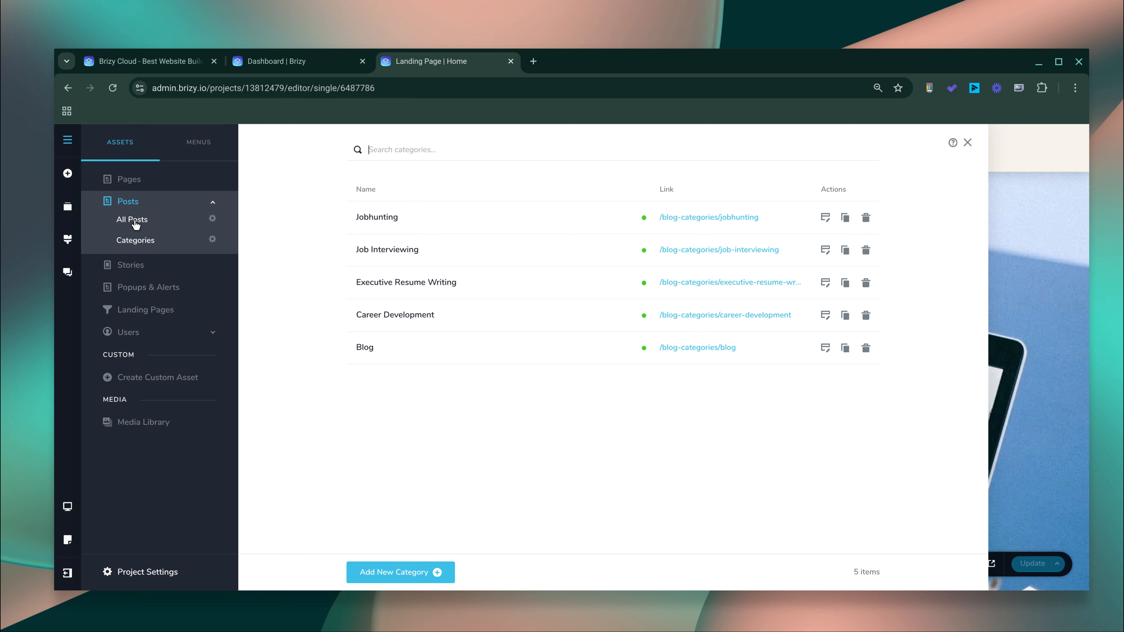
left_click(135, 224)
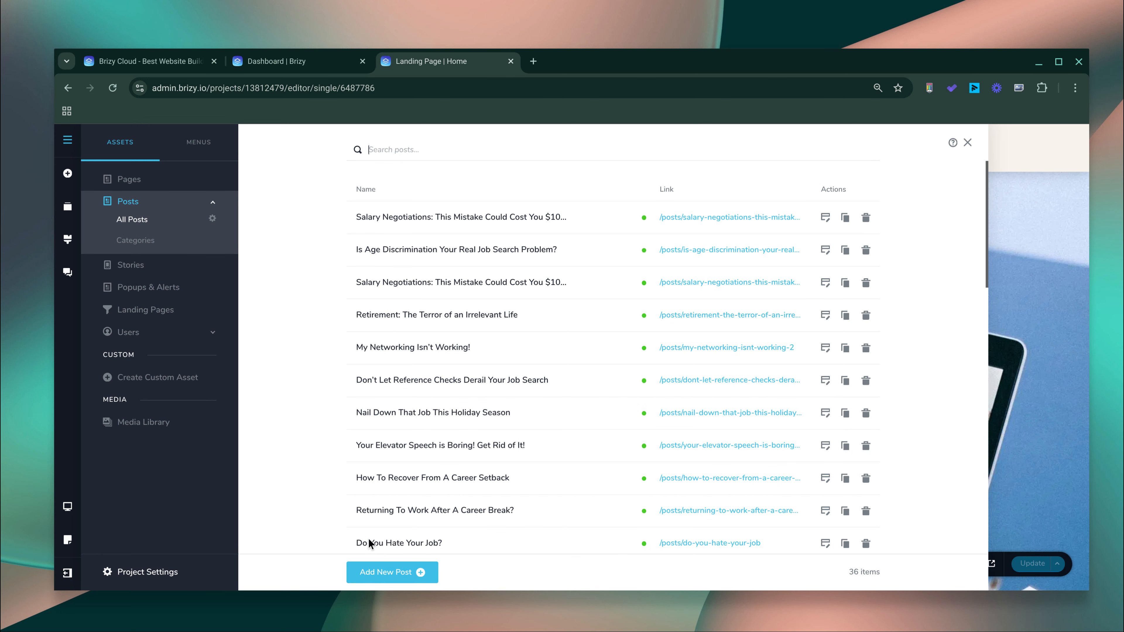
- Create a new post titled "Test title here" and assign it to the Blog category
left_click(373, 568)
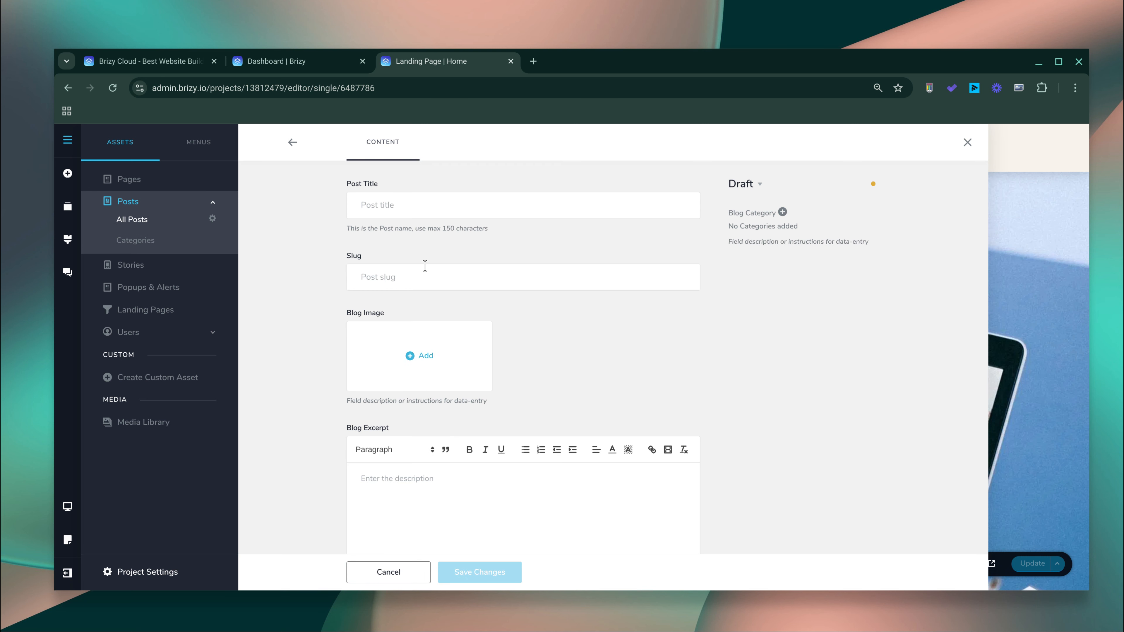
type("Test title here")
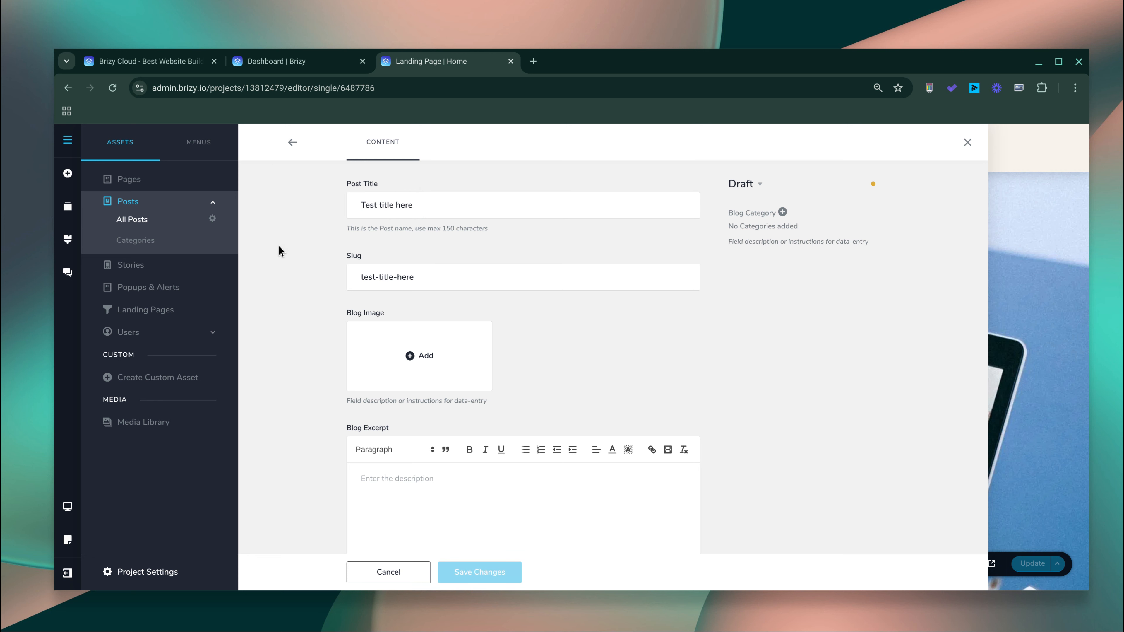
left_click(782, 213)
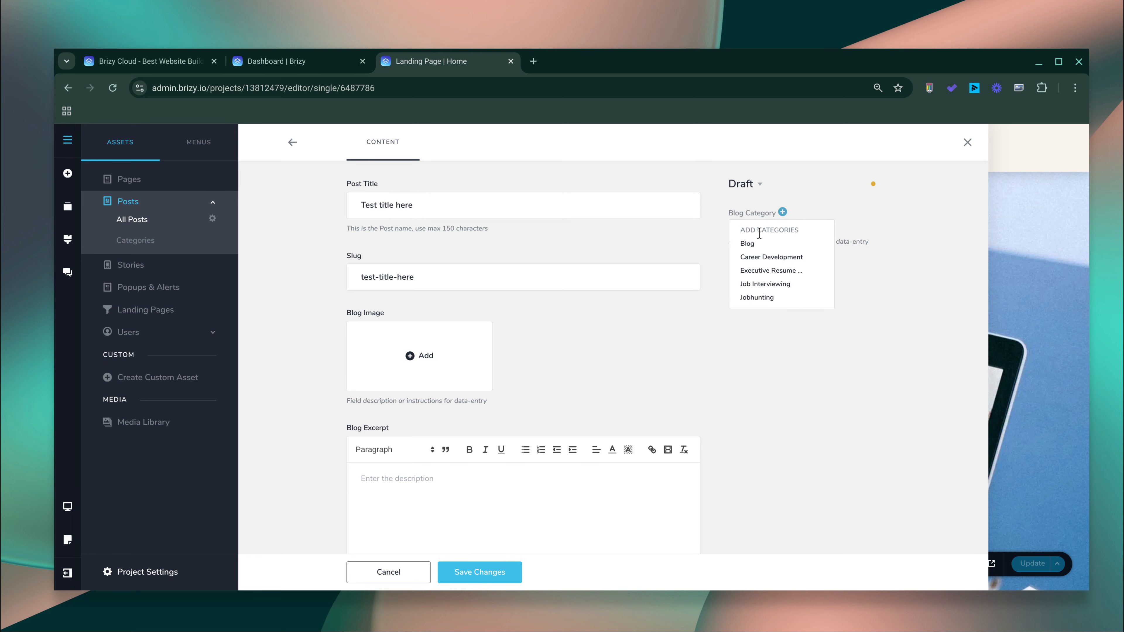
left_click(753, 247)
left_click(765, 341)
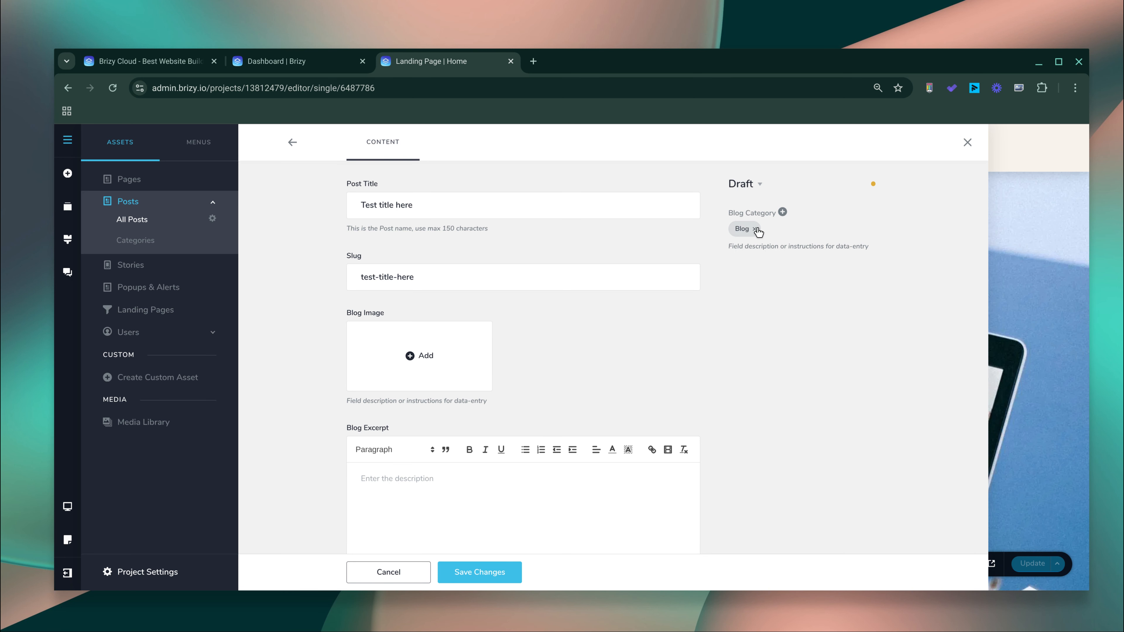
- Insert the job-search laptop picture "Untitled-design-7-" from the media library as the blog image
left_click(419, 355)
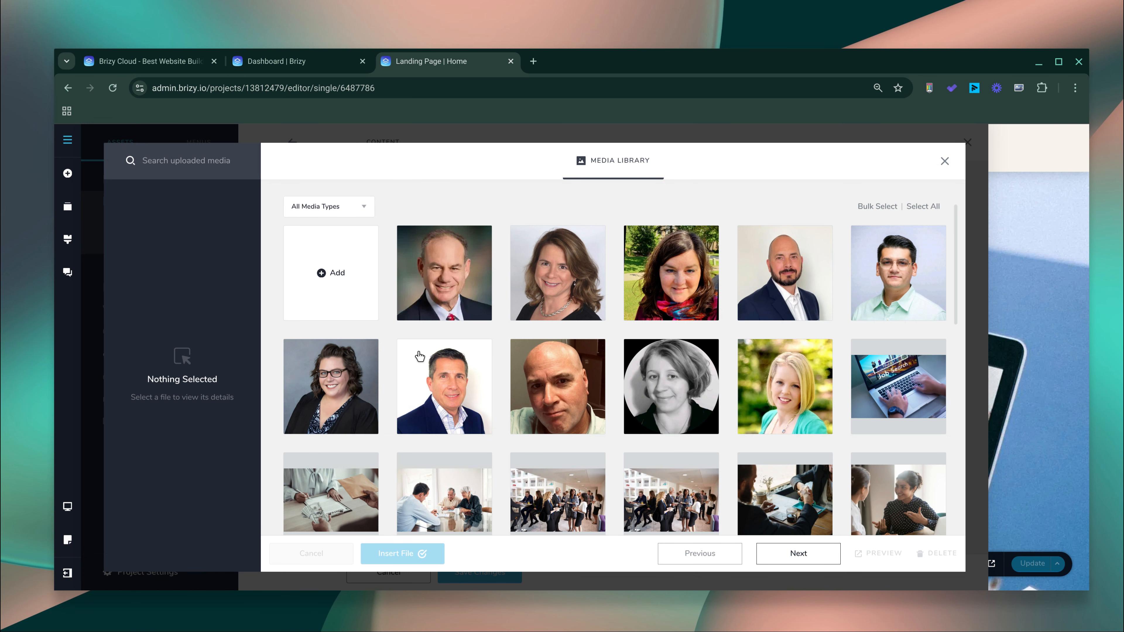
scroll(531, 275, "down", 5)
scroll(531, 274, "up", 5)
left_click(884, 376)
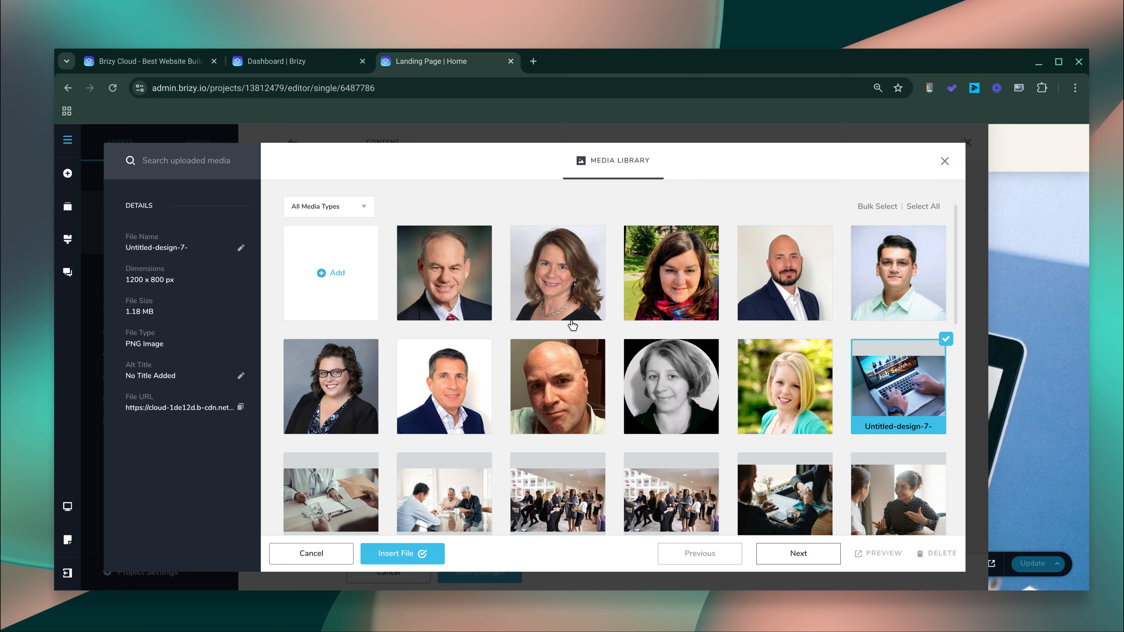
left_click(424, 549)
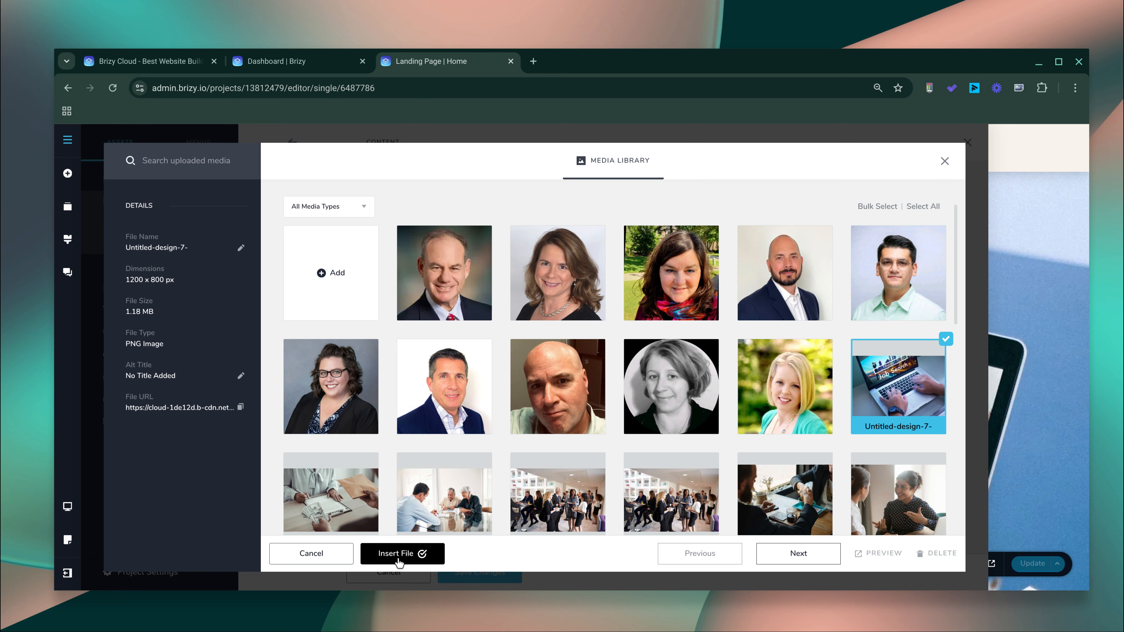
- Review the new post's form from the title and image through the excerpt, body and author fields
scroll(322, 389, "down", 5)
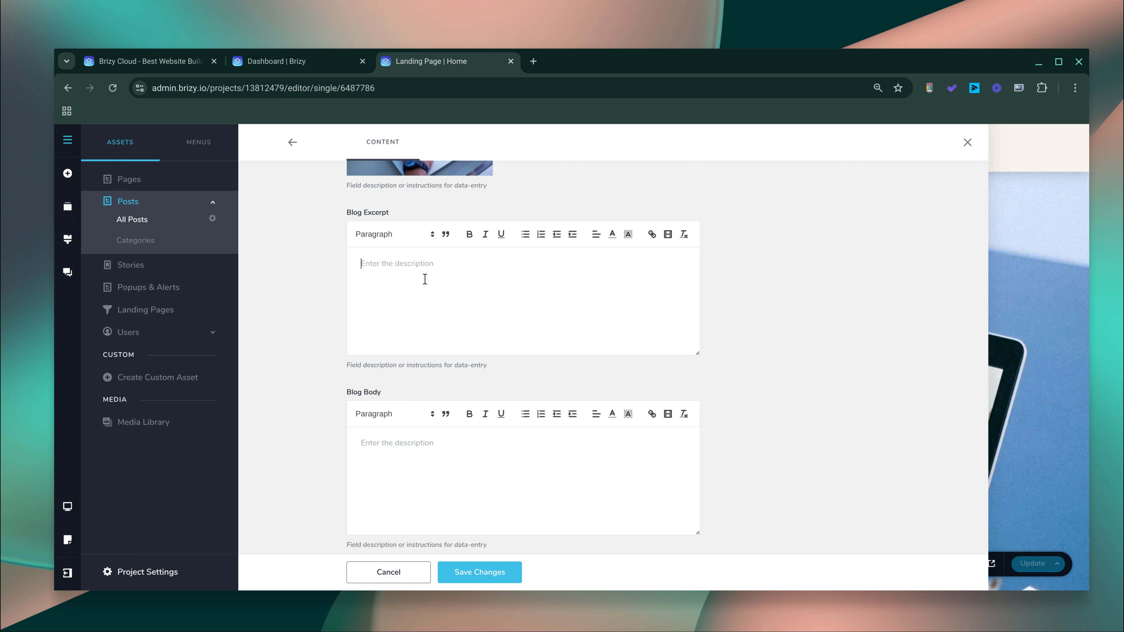
scroll(425, 280, "up", 3)
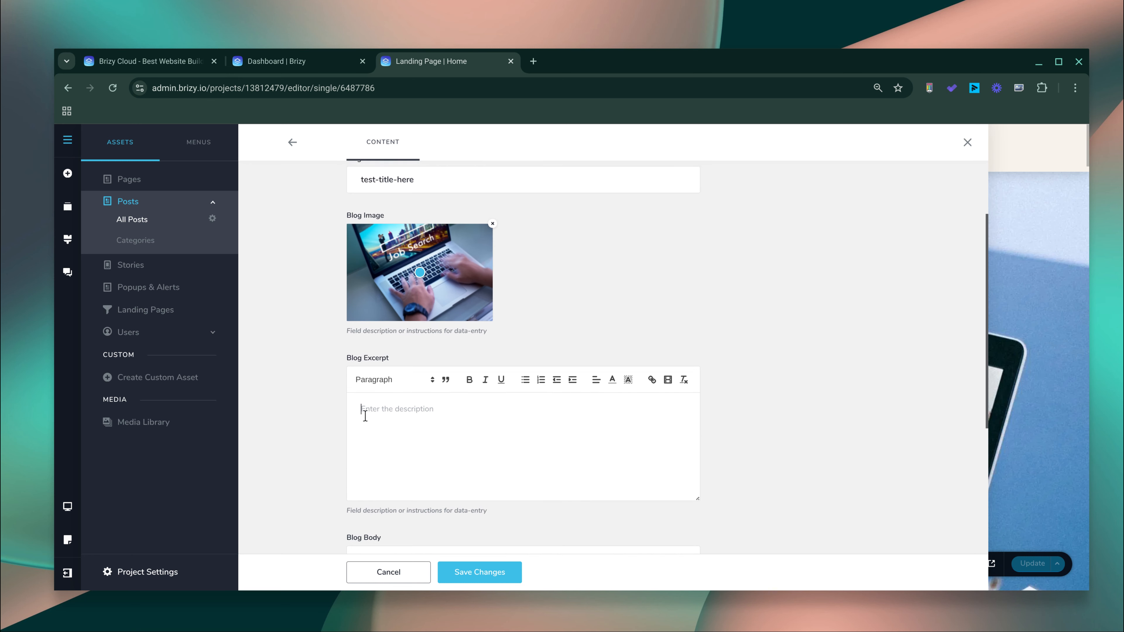
scroll(366, 416, "up", 1)
scroll(349, 420, "up", 1)
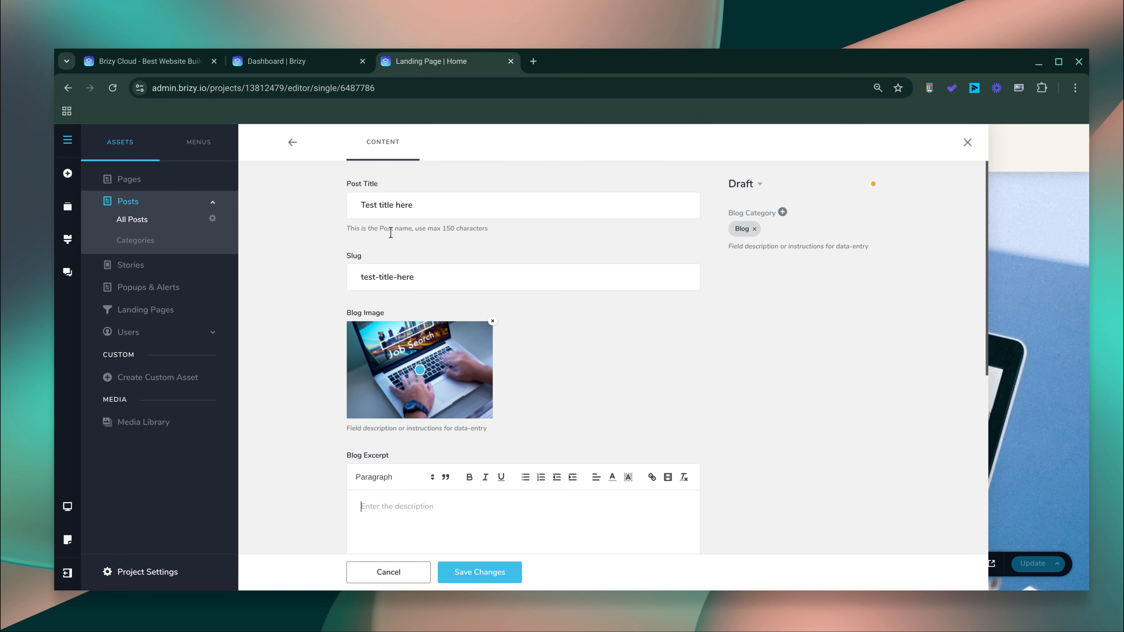
scroll(306, 279, "down", 7)
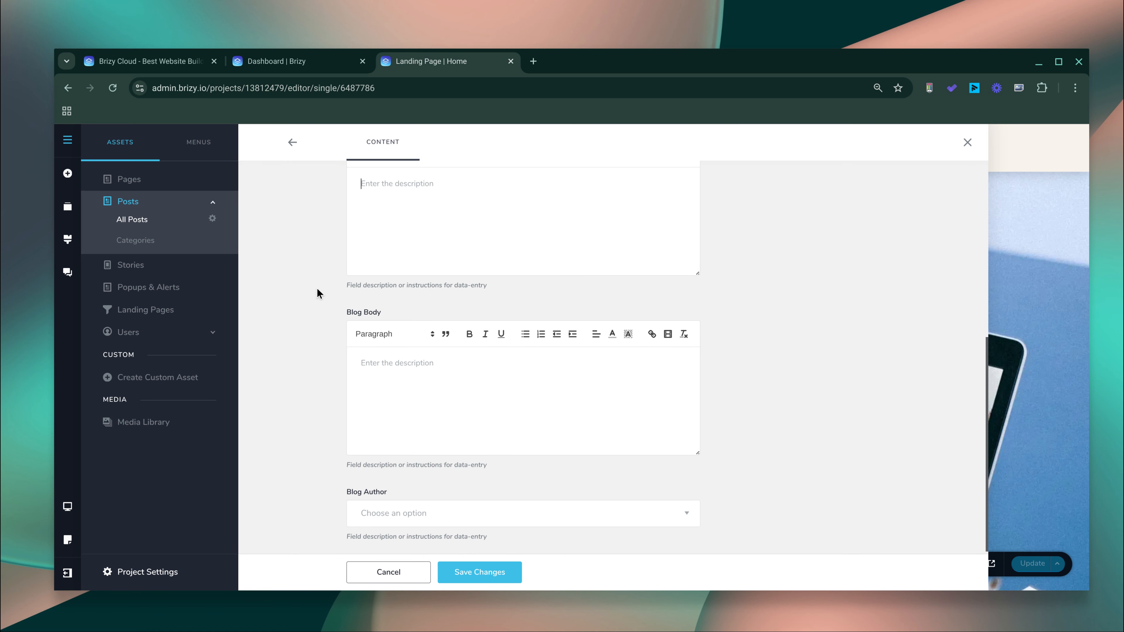
scroll(317, 287, "up", 3)
scroll(317, 288, "down", 3)
- Copy the post title "Test title here" into the Blog Body as two separate lines
left_click(416, 350)
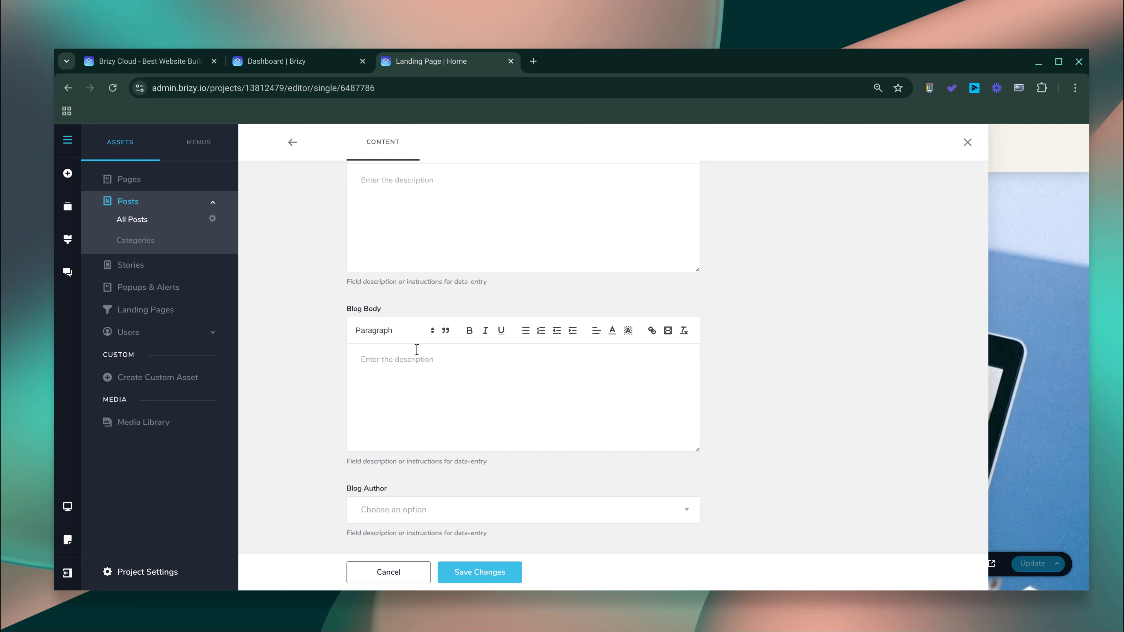
scroll(417, 349, "up", 6)
triple_click(416, 206)
key("ctrl+c")
scroll(419, 206, "down", 3)
scroll(419, 206, "down", 2)
left_click(418, 417)
key("ctrl+v")
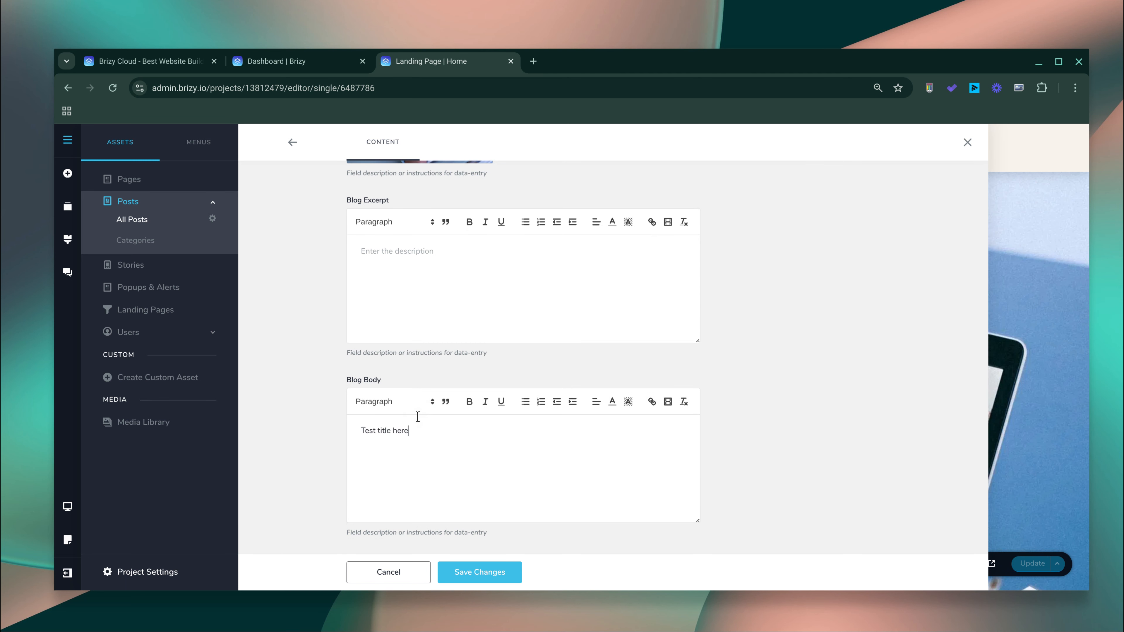
key("ctrl+v")
- Format the first Blog Body line as Heading 1 and add a last line reading "kiknfindi3ndn3dinn3d"
left_click_drag(409, 430, 336, 435)
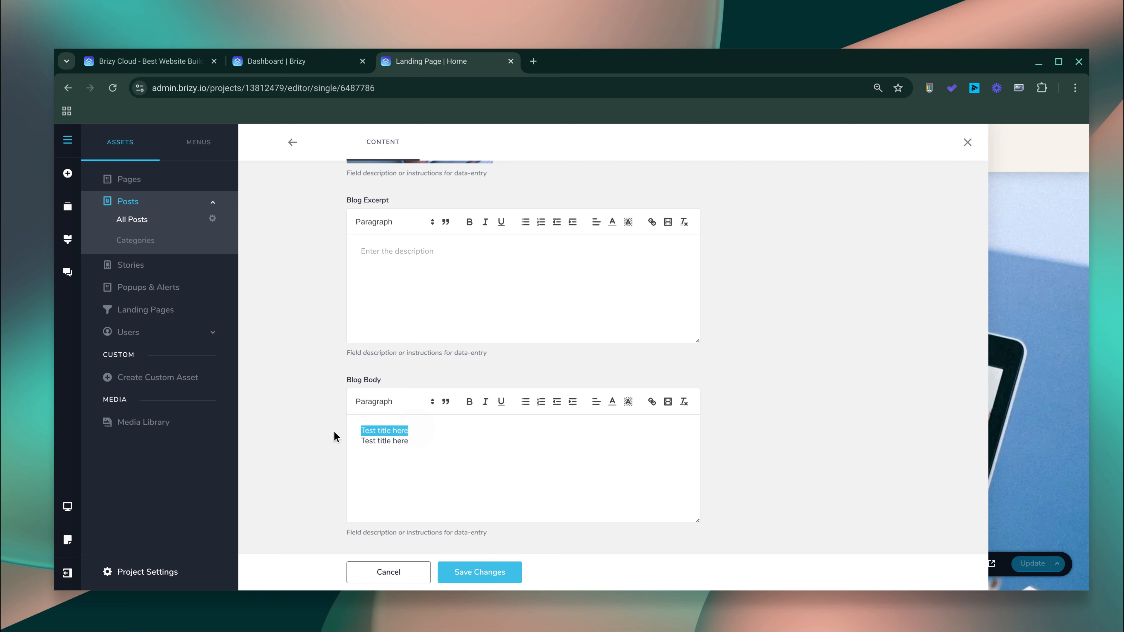
left_click(370, 407)
left_click(383, 443)
left_click(305, 438)
left_click(422, 458)
type("kiknfindi3ndn3dinn3d")
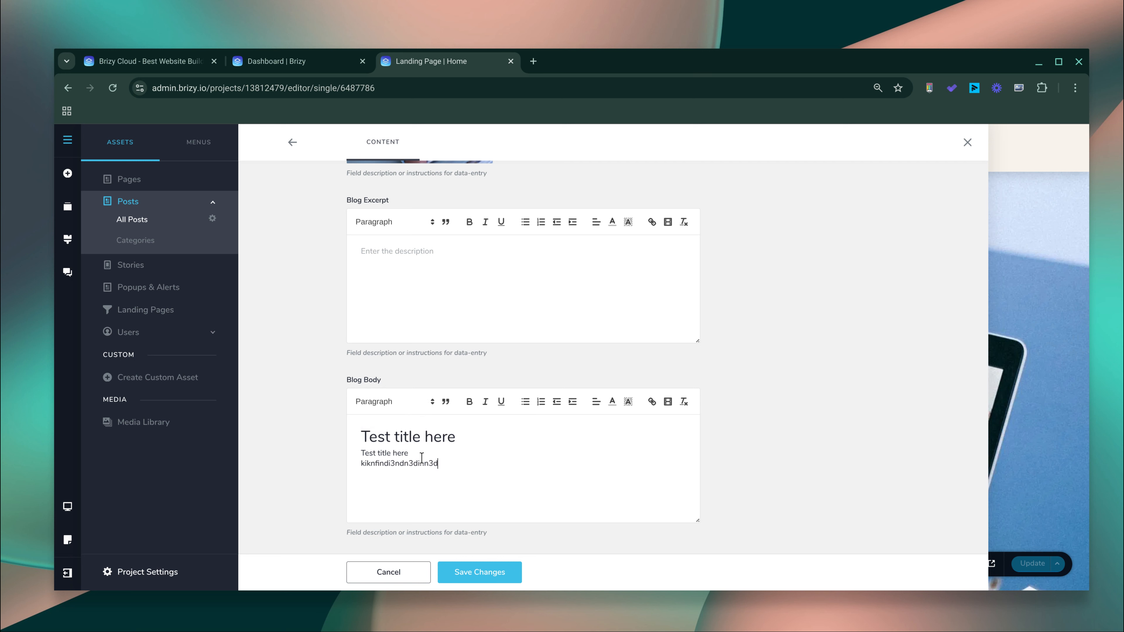
- Cut all the Blog Body text and paste it back into the same field
left_click(384, 401)
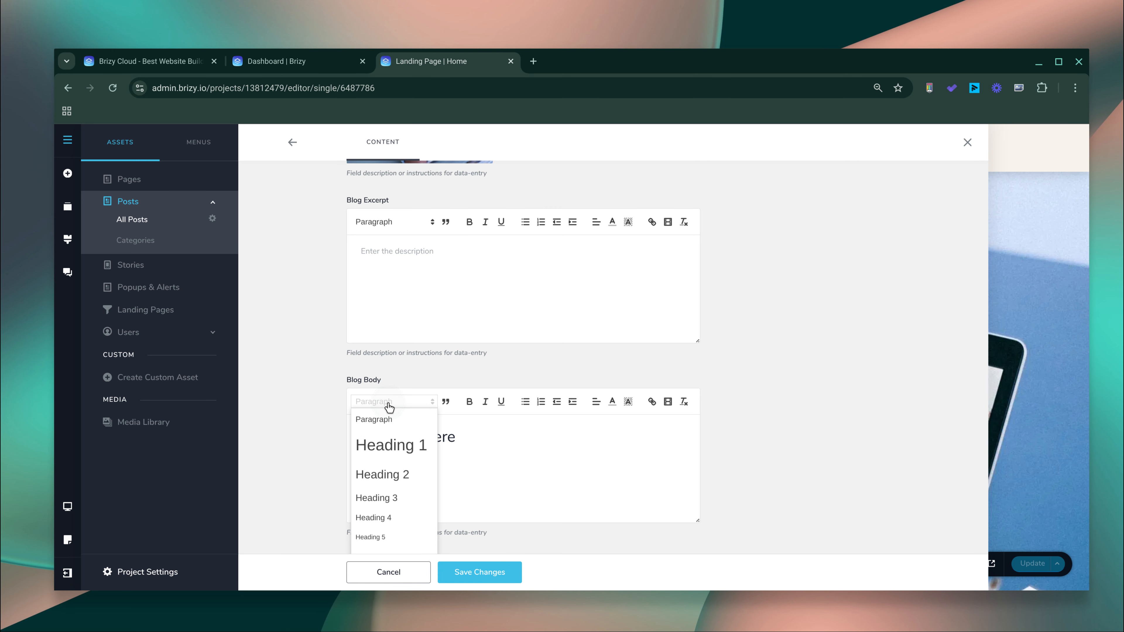
left_click(330, 440)
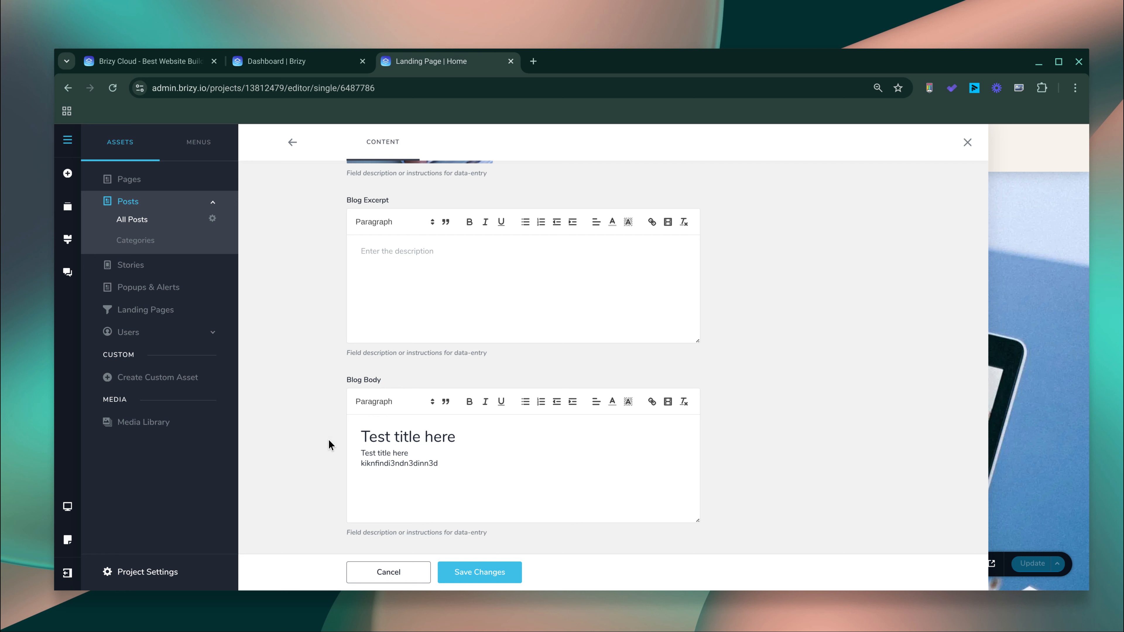
left_click(497, 442)
key("ctrl+a")
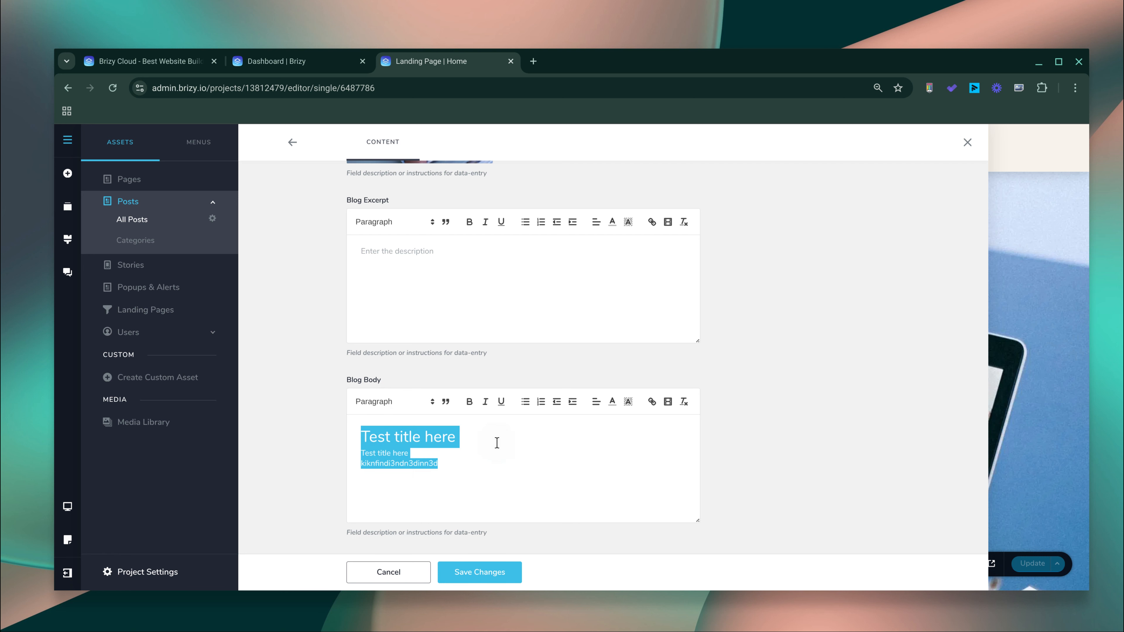
key("ctrl+x")
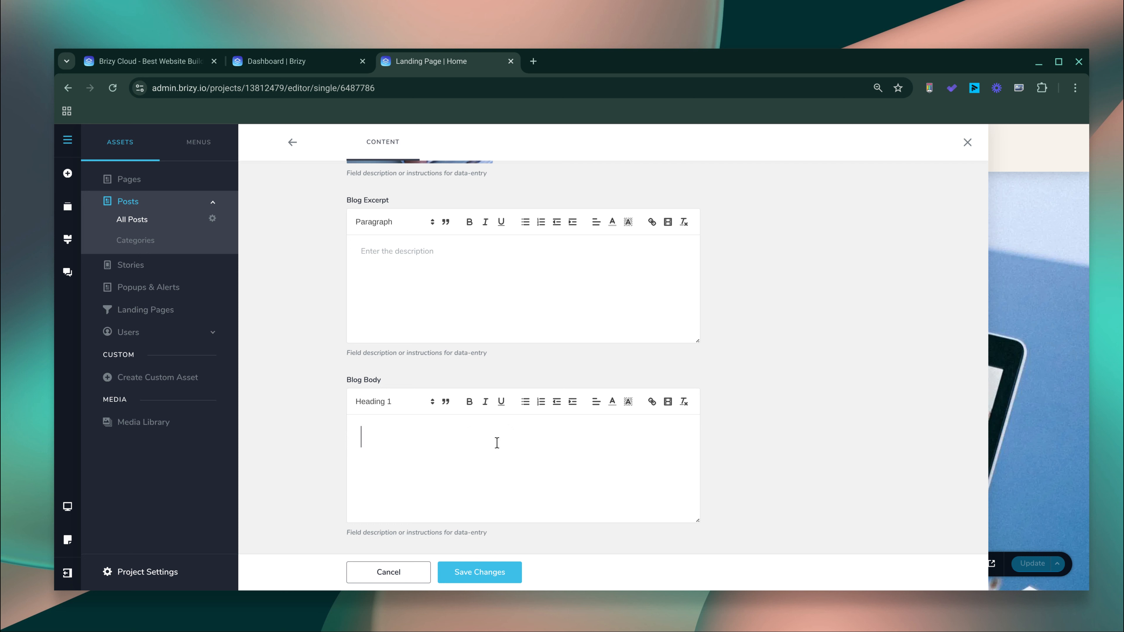
key("ctrl+v")
- Set the Blog Body lines below the heading to Paragraph and delete the line "kiknfindi3ndn3dinn3d"
left_click_drag(524, 468, 329, 453)
left_click(384, 412)
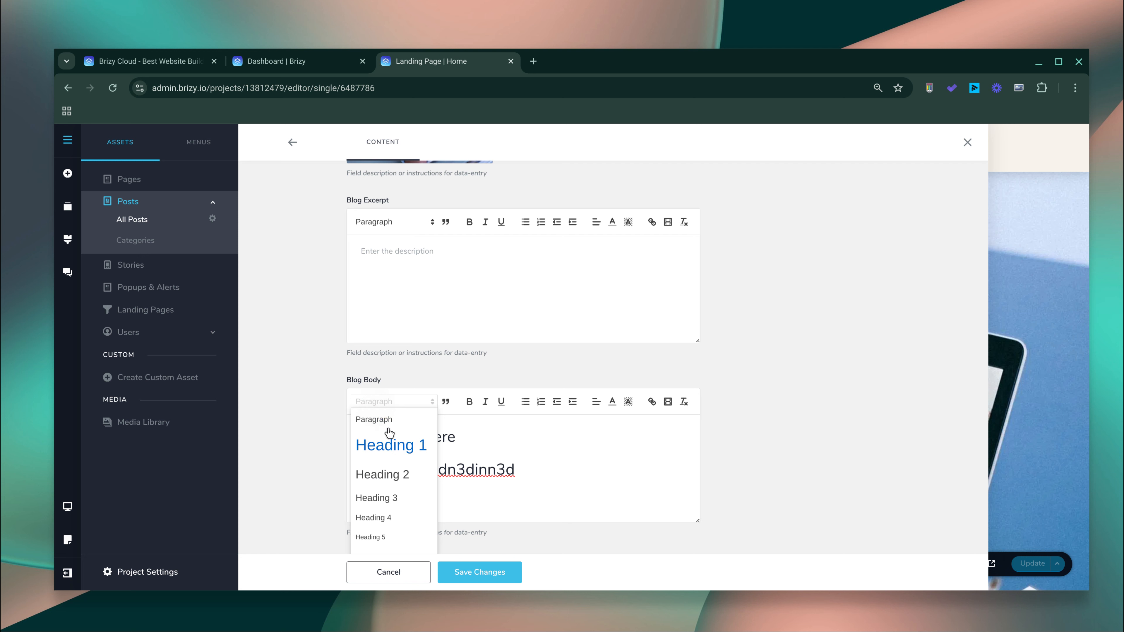
left_click(388, 424)
left_click(483, 456)
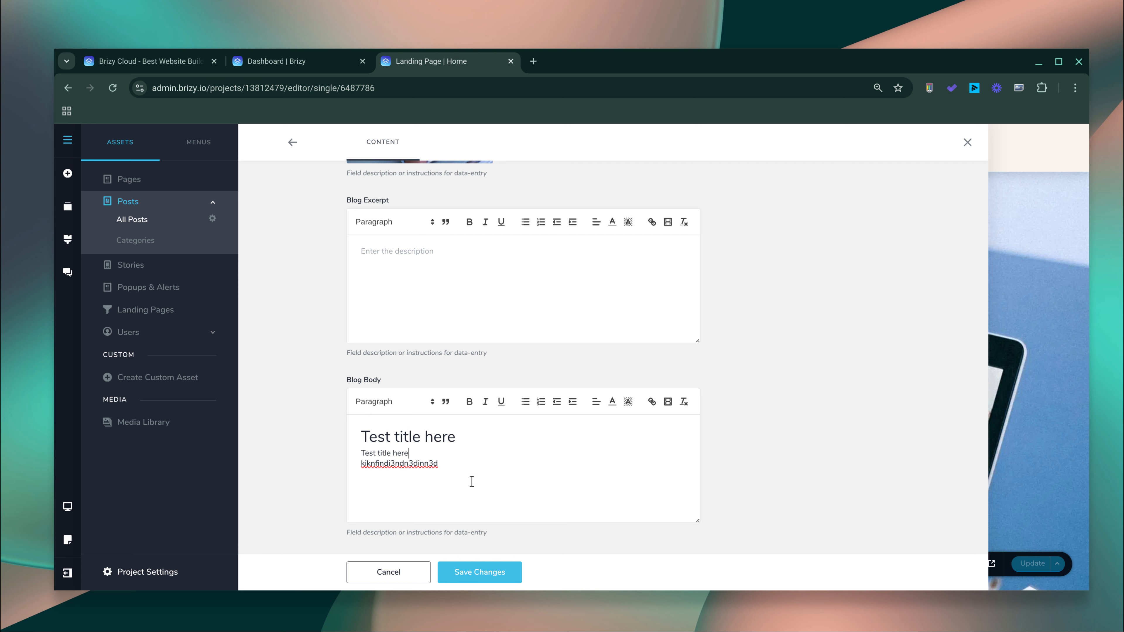
left_click_drag(460, 465, 332, 470)
key("BackSpace")
- Link the second "Test title here" line to the lucrativecareers.com address, copied from the site loaded in a new tab
left_click_drag(365, 459, 355, 457)
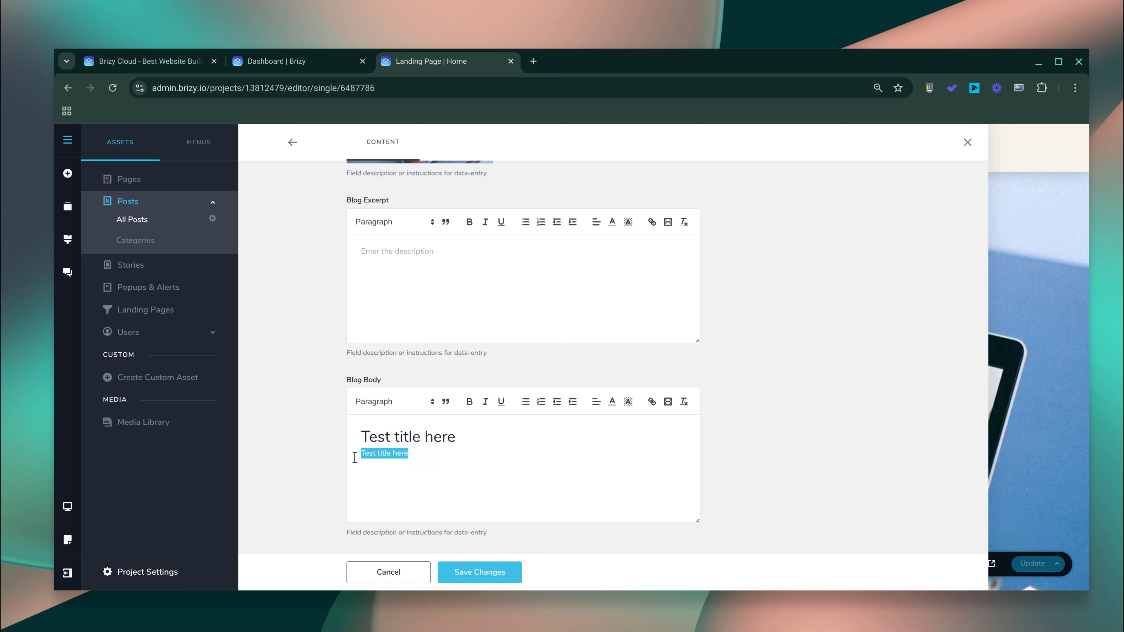
left_click(539, 67)
type("lucrativecareers.com")
key("Return")
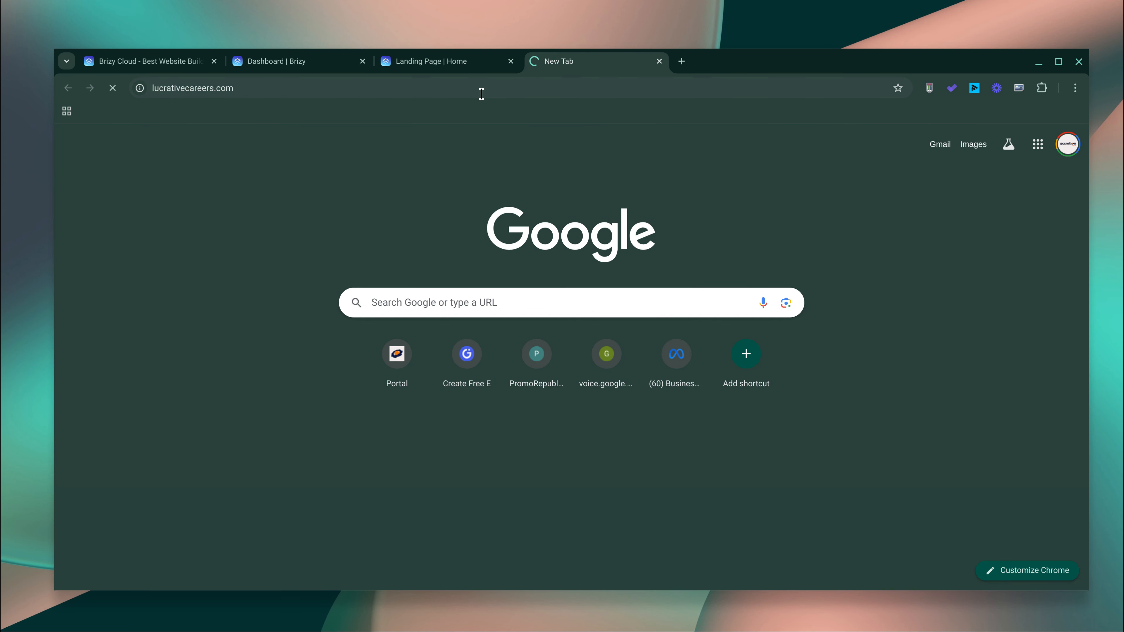
left_click(418, 83)
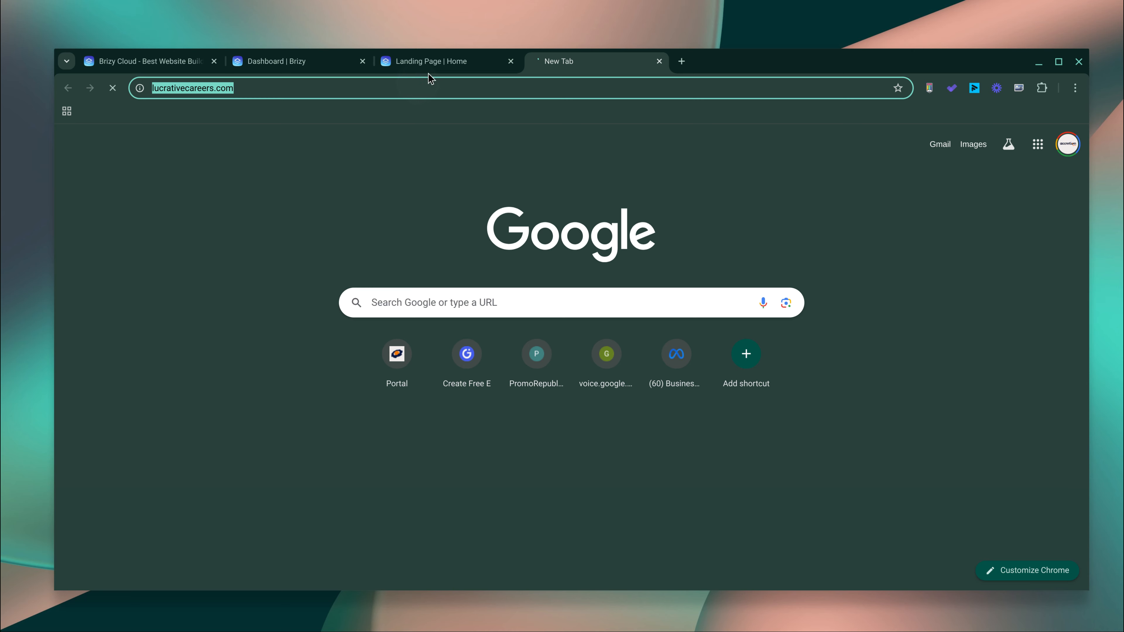
left_click(446, 62)
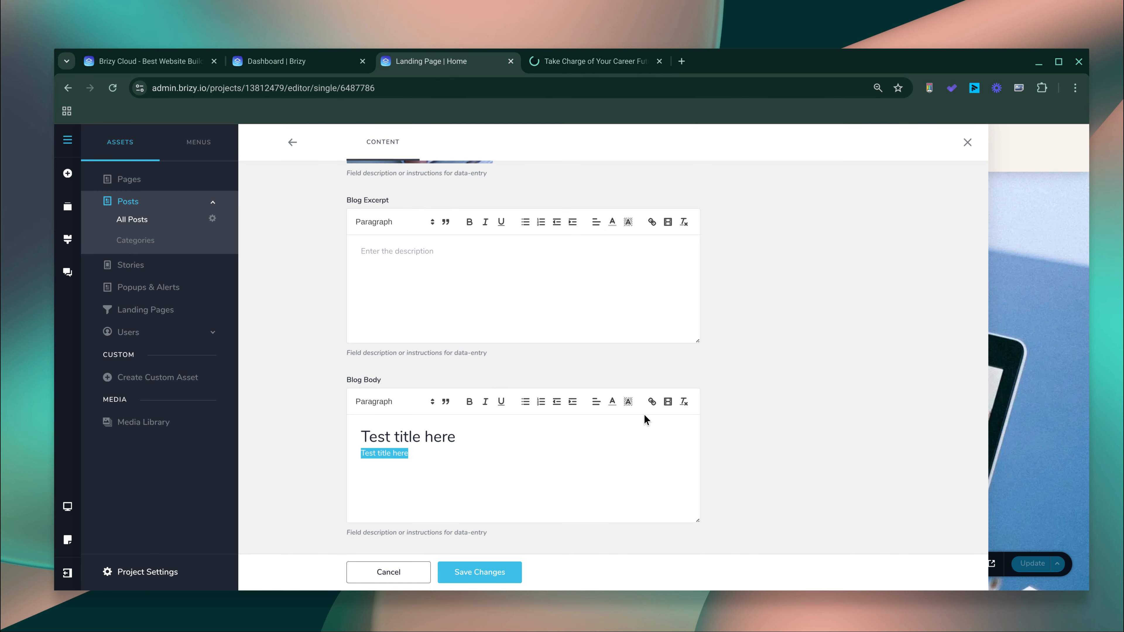
left_click(652, 401)
key("ctrl+v")
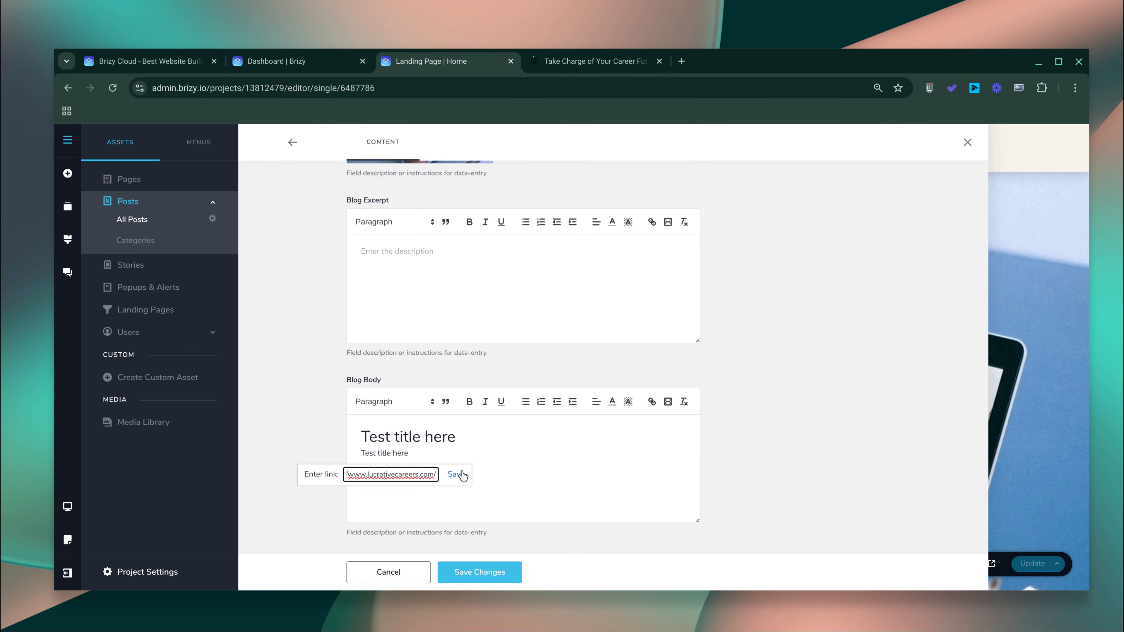
left_click(456, 474)
left_click(487, 467)
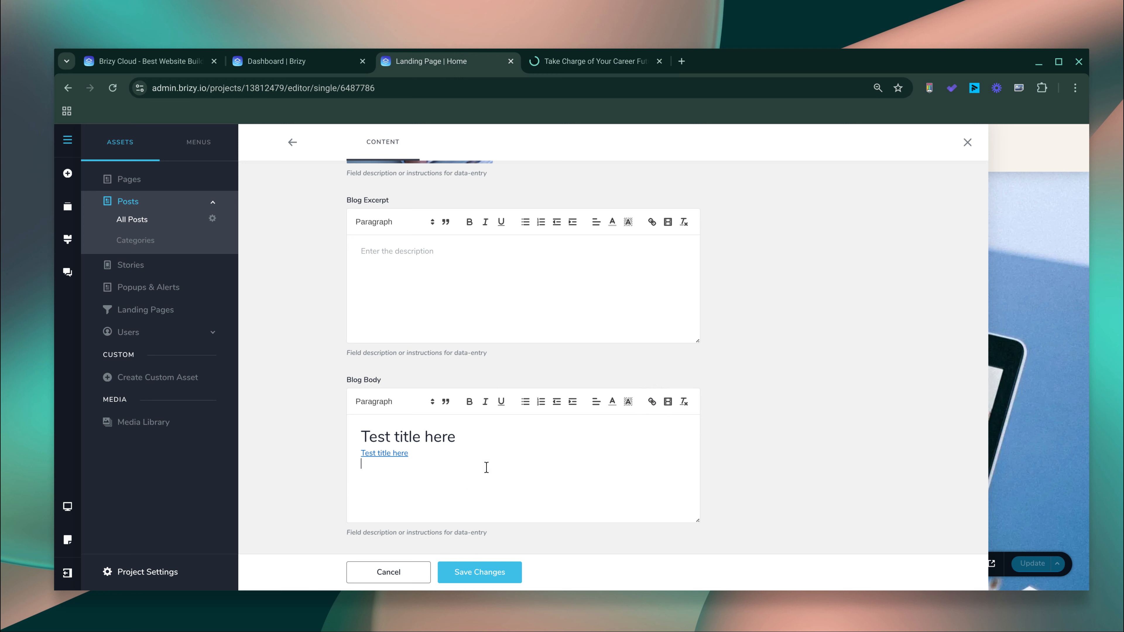
- Format the linked "Test title here" line in the Blog Body as a blockquote
triple_click(389, 450)
left_click(470, 401)
left_click(446, 402)
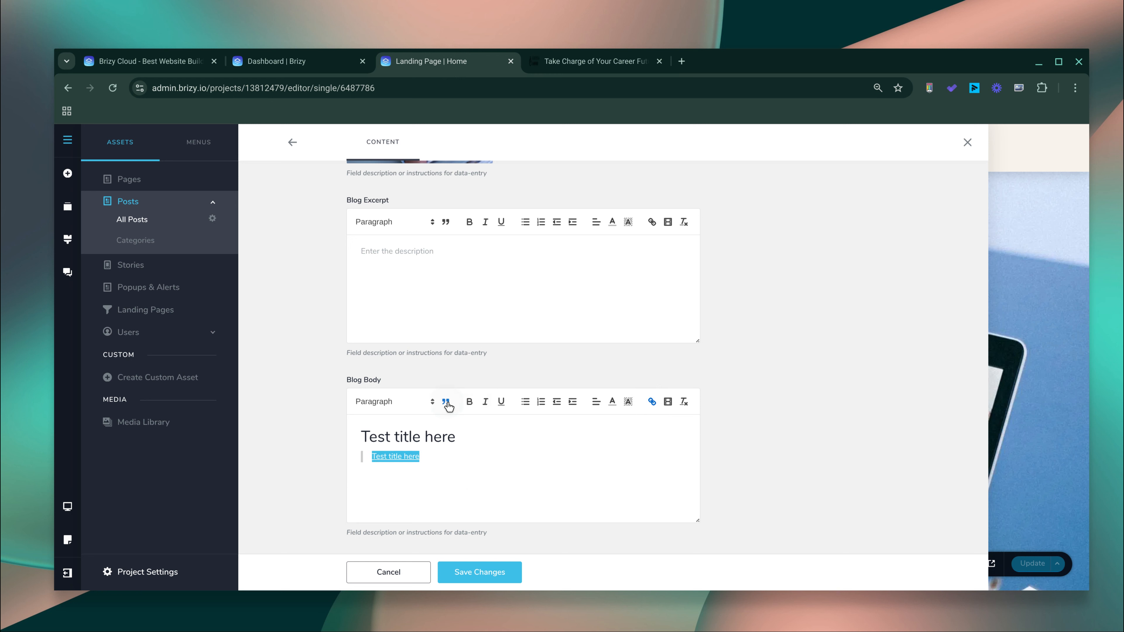
- Undo the blockquote formatting on the linked "Test title here" line and clear all text from the Blog Body
left_click(447, 450)
left_click_drag(447, 450, 354, 444)
left_click(446, 459)
key("ctrl+z")
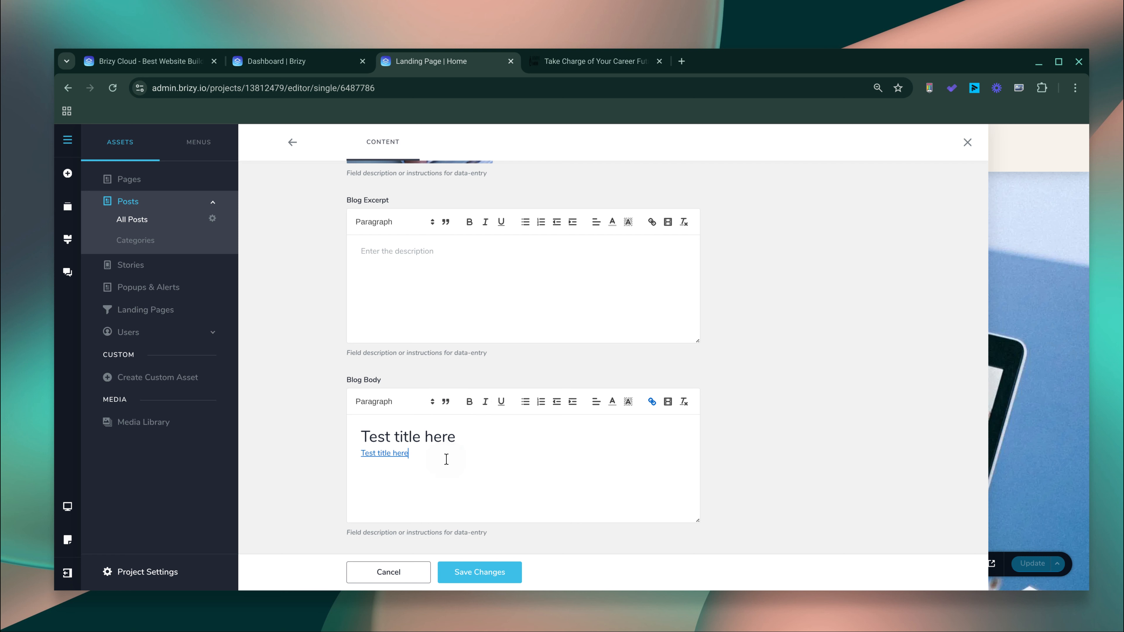
key("ctrl+a")
key("BackSpace")
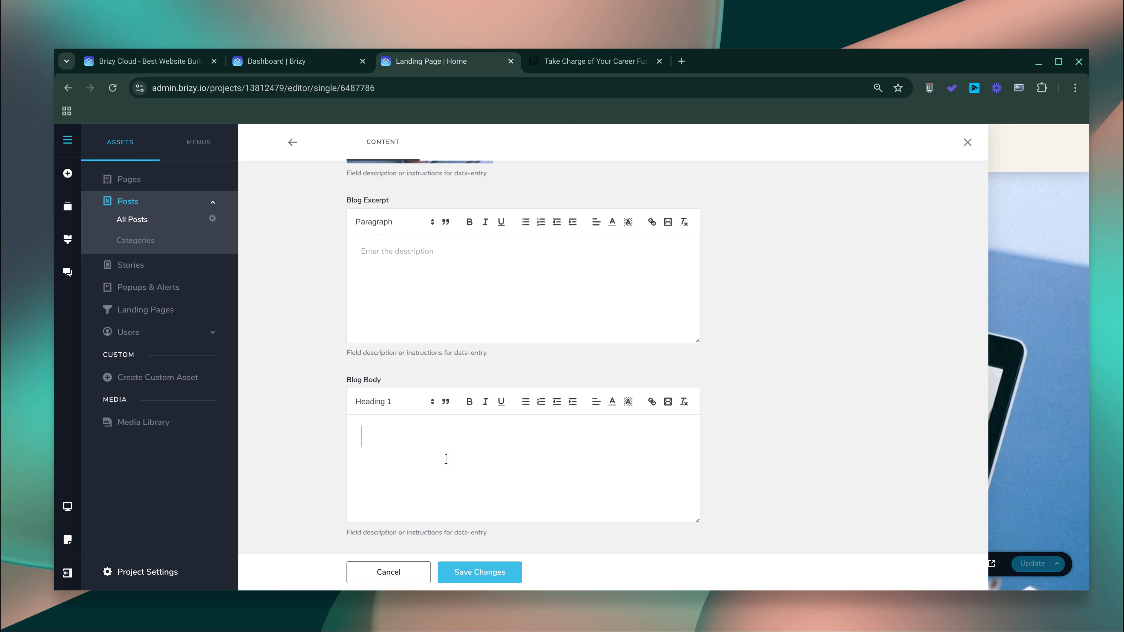
left_click(670, 409)
left_click(526, 462)
- Select the fourth listed person as the Blog Author of the draft post
scroll(290, 435, "down", 2)
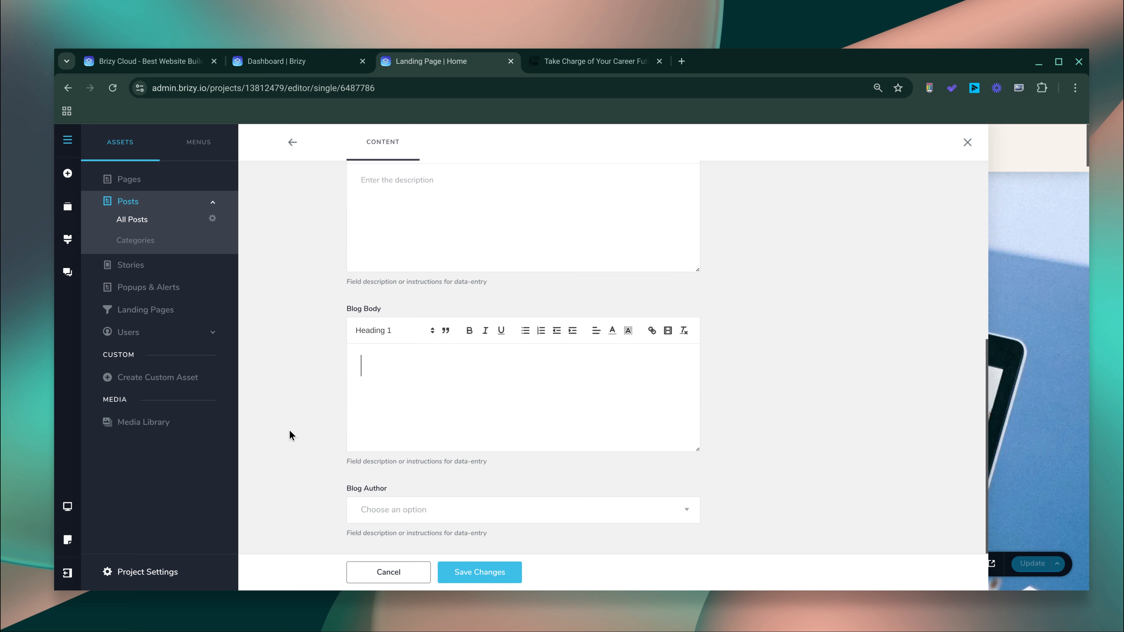
left_click(437, 512)
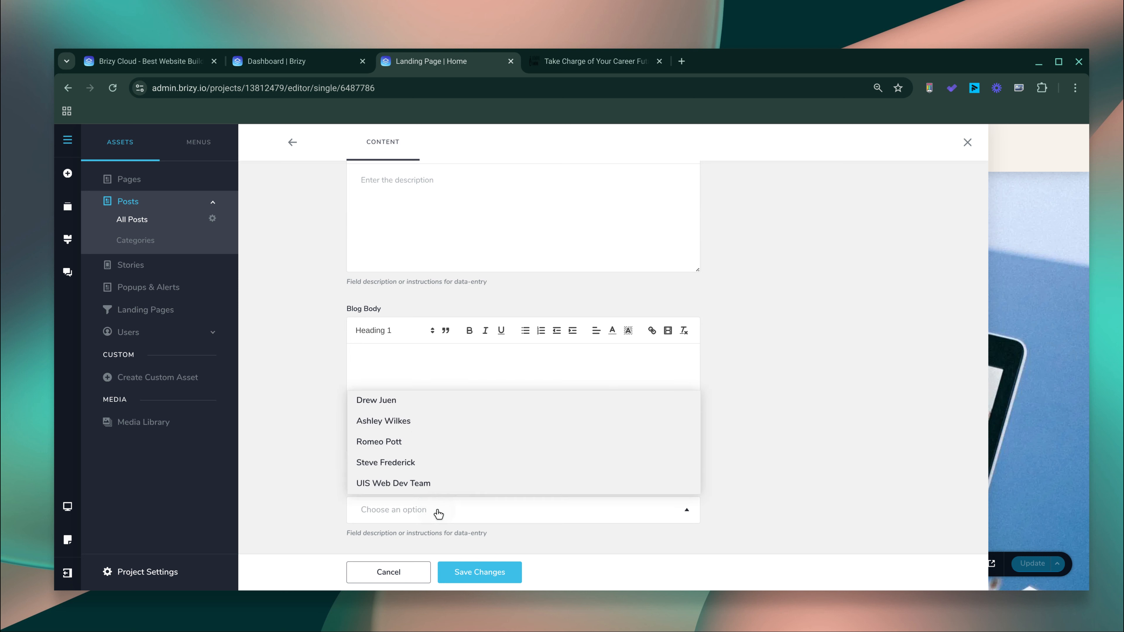
left_click(412, 462)
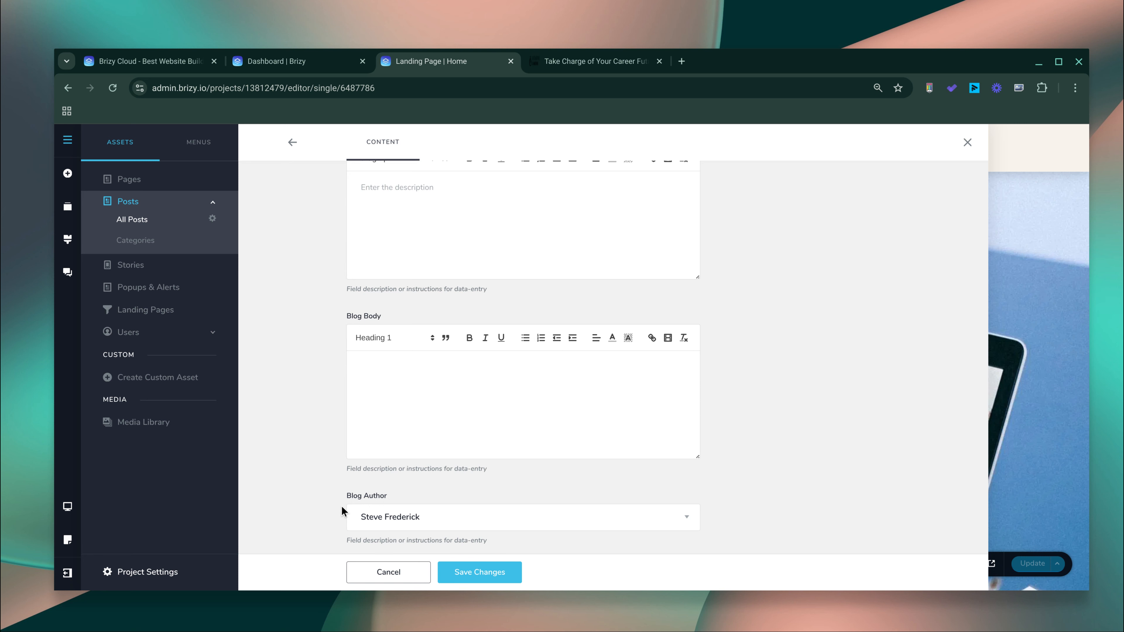
scroll(342, 506, "up", 1)
scroll(342, 505, "down", 1)
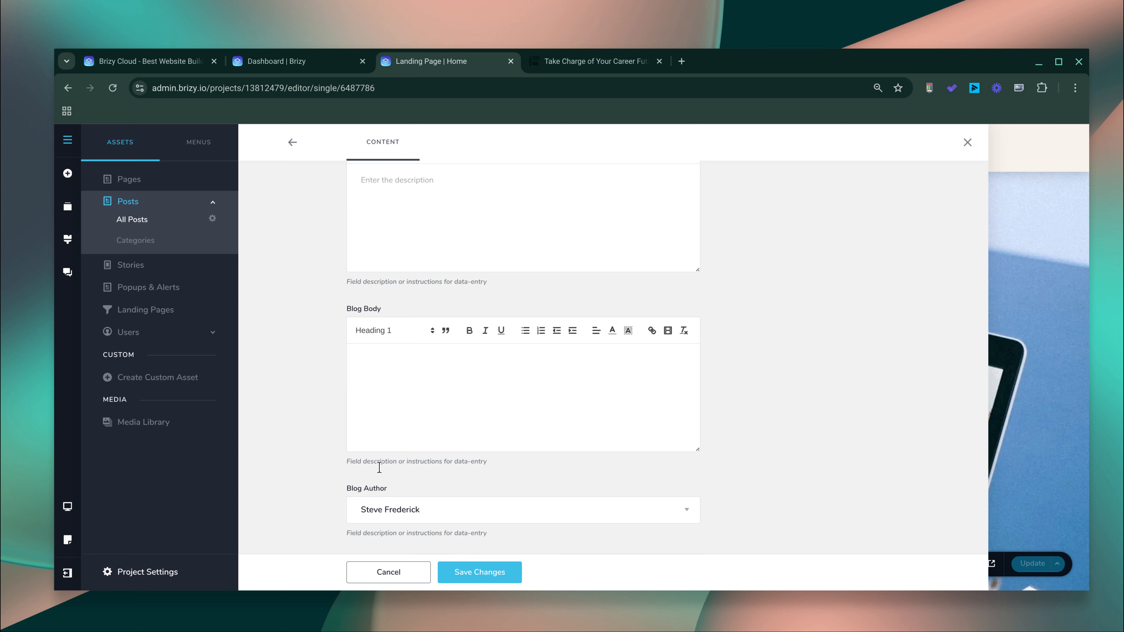
scroll(396, 465, "up", 8)
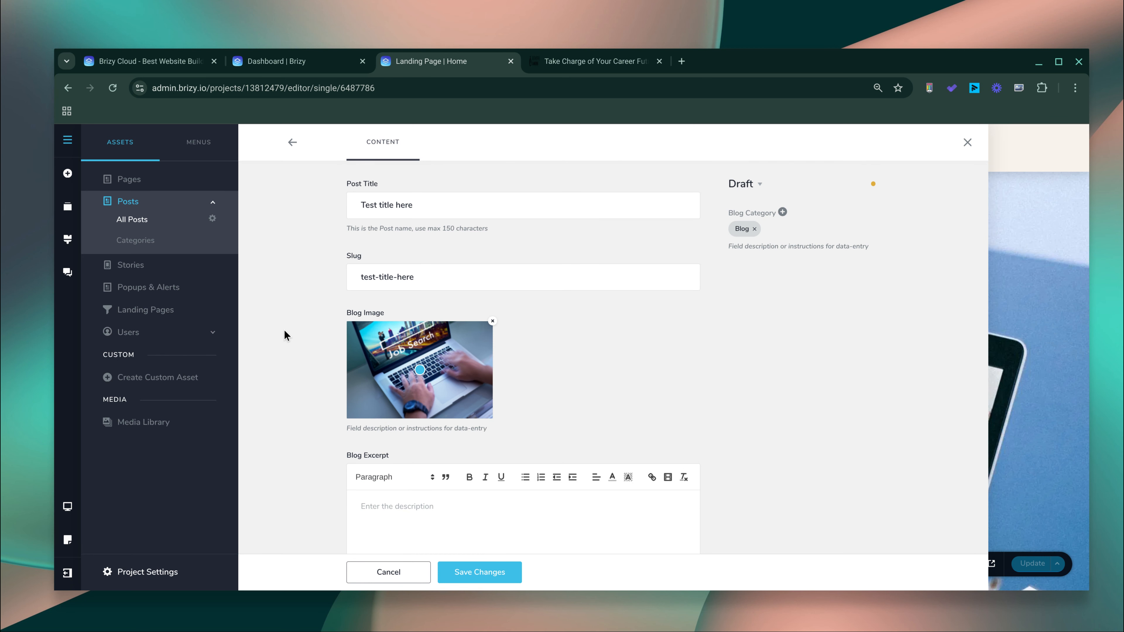
- Leave the unsaved post, open the Posts asset settings and examine the defined fields and the field types that can be added
left_click(213, 219)
left_click(676, 177)
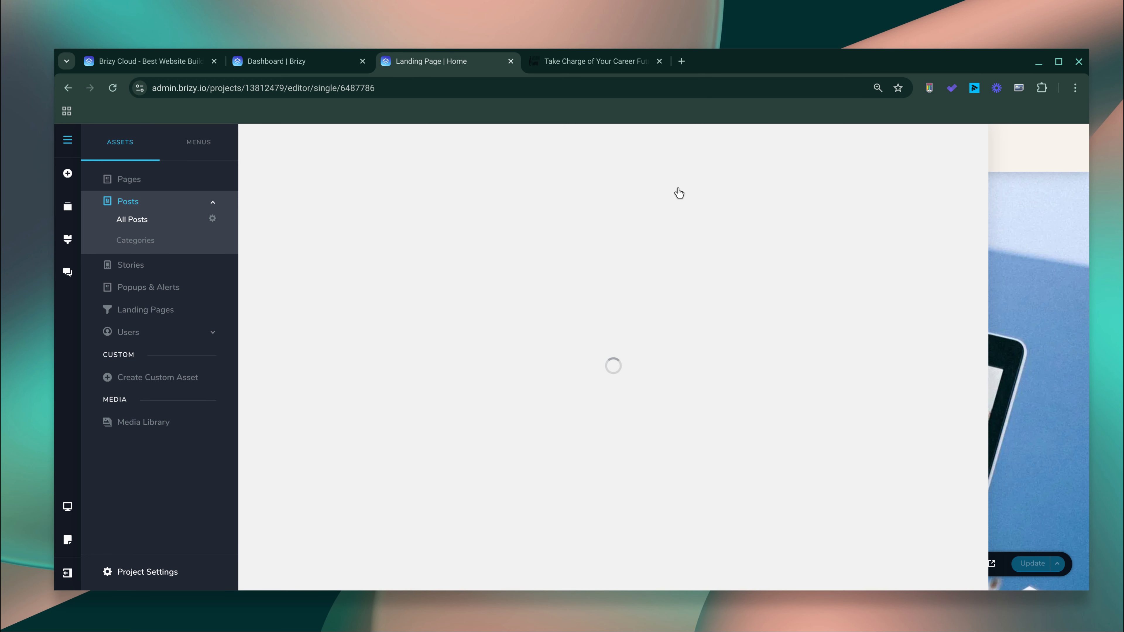
scroll(447, 259, "down", 5)
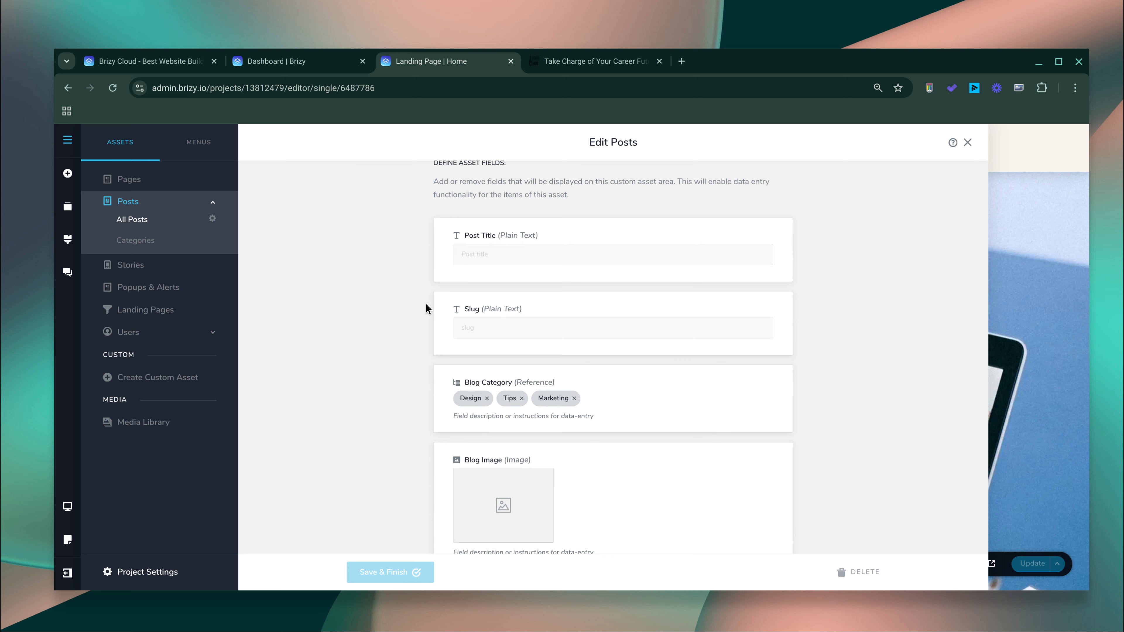
scroll(513, 384, "down", 5)
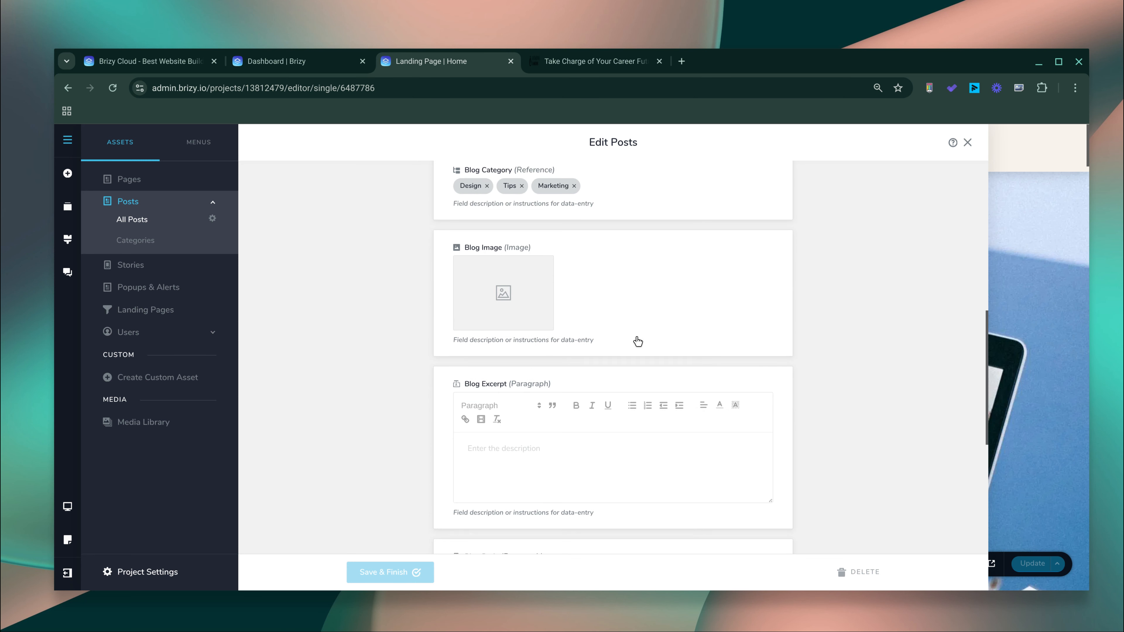
scroll(637, 341, "down", 3)
scroll(628, 320, "up", 8)
scroll(627, 319, "up", 3)
scroll(613, 338, "down", 15)
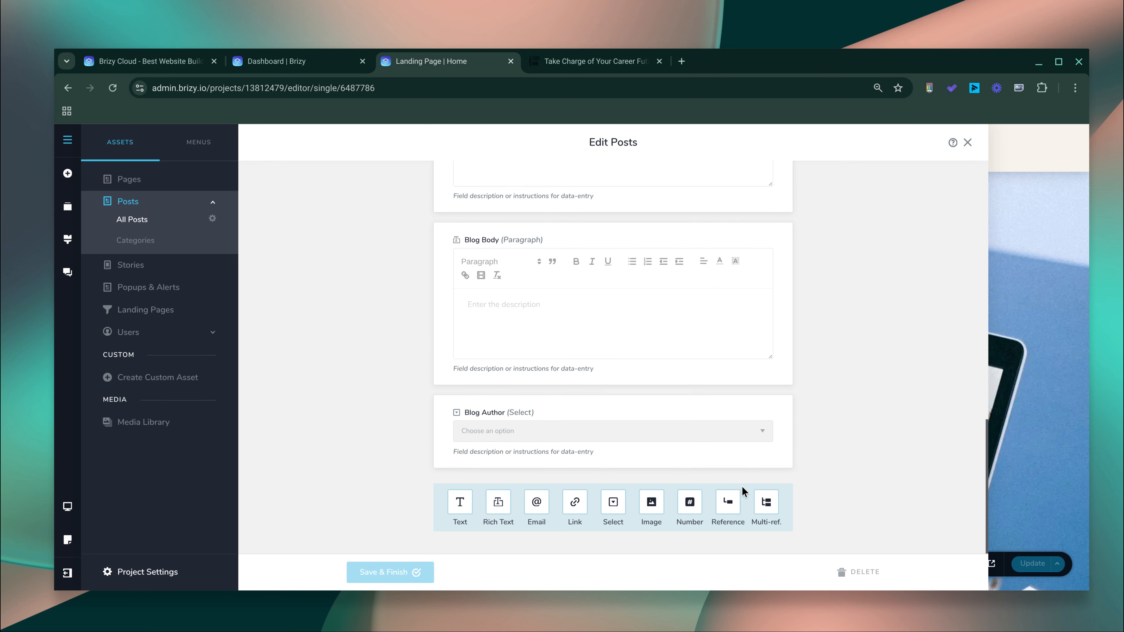
- Open the first "Salary Negotiations: This Mistake Could Cost You $100K+" post from All Posts and review its content through the end of the Blog Body
left_click(141, 220)
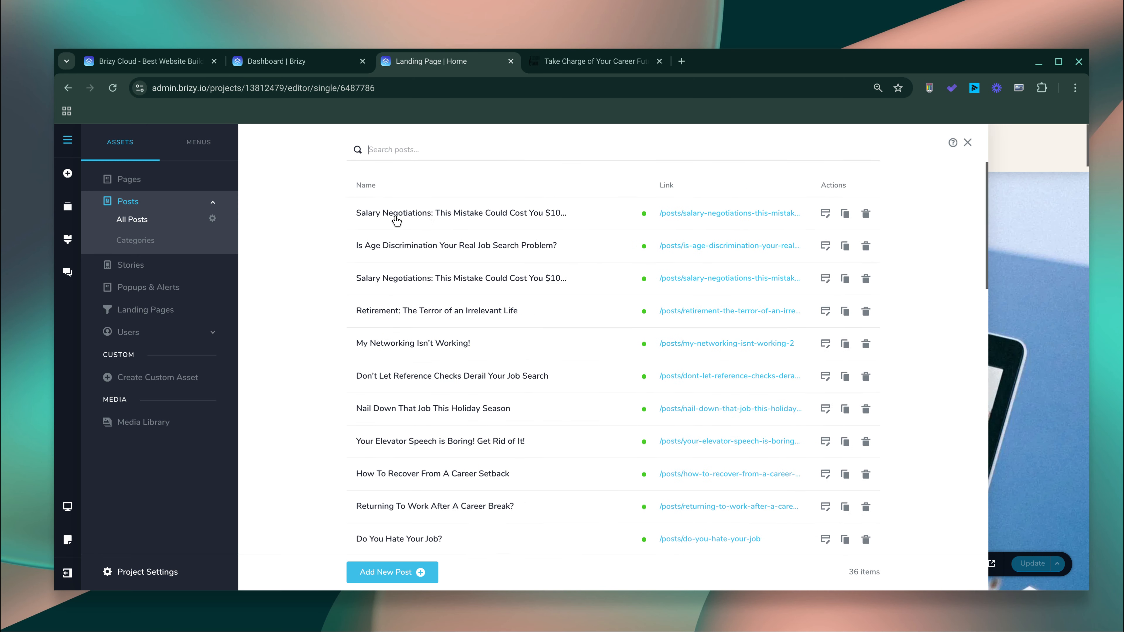
left_click(425, 221)
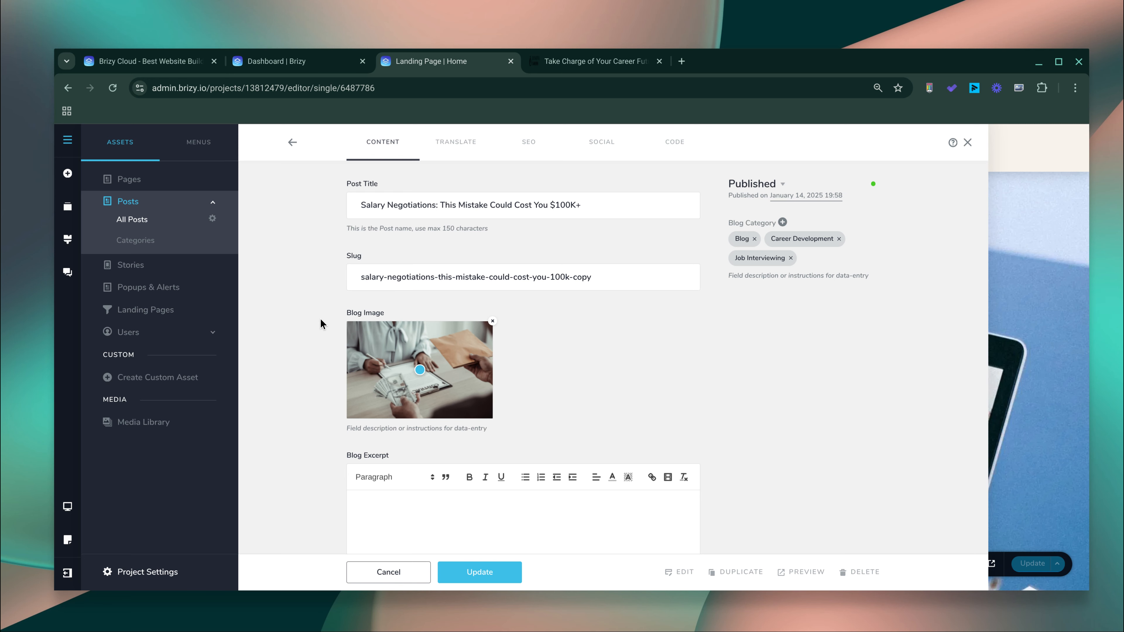
scroll(322, 324, "down", 6)
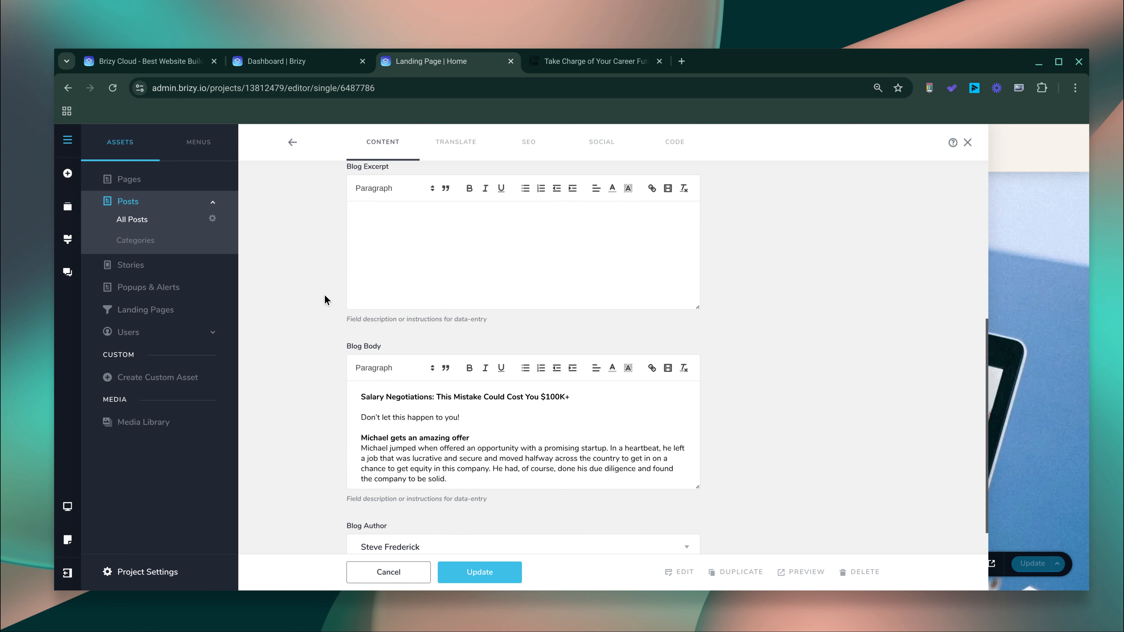
scroll(325, 299, "down", 1)
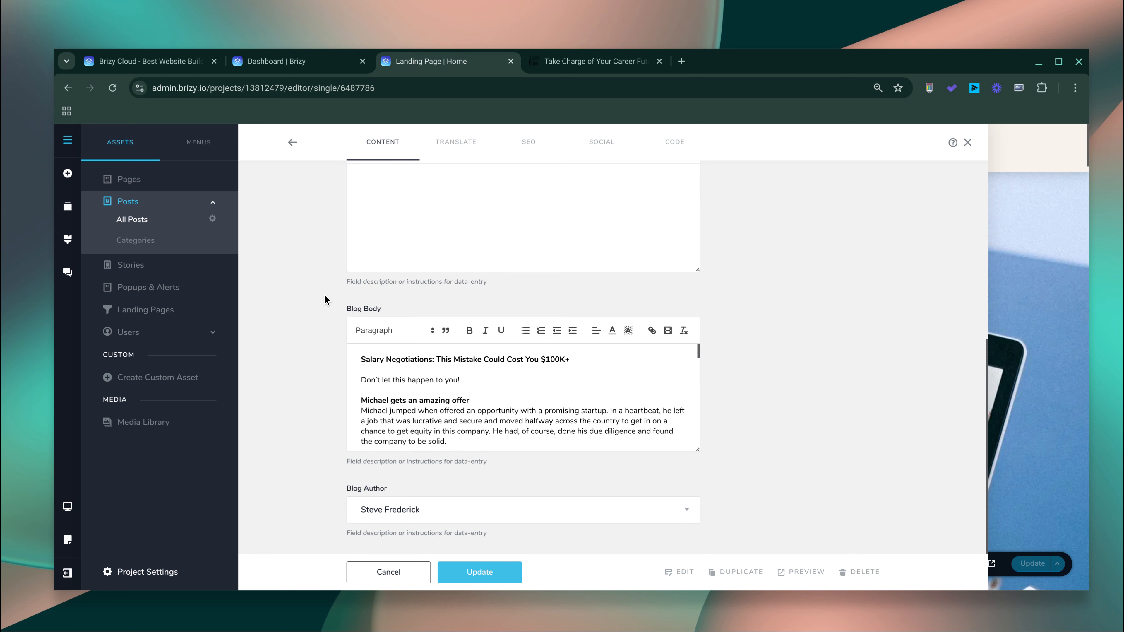
scroll(365, 409, "down", 15)
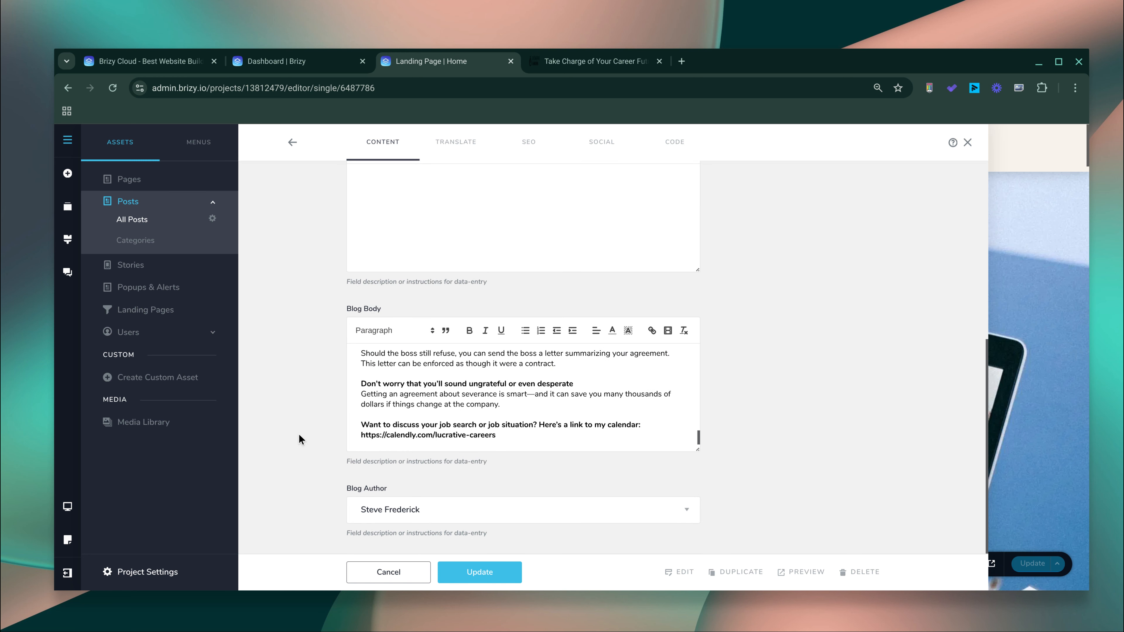
scroll(292, 434, "up", 10)
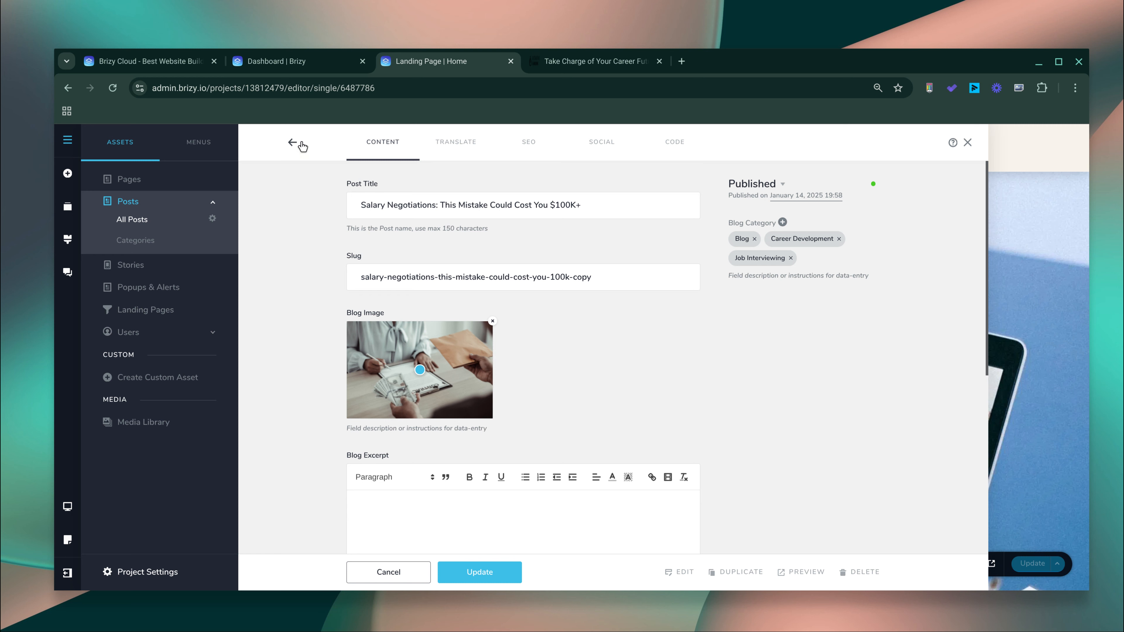
- Return to the post list, reopen the first Salary Negotiations post and view its publication status options
left_click(292, 142)
left_click(673, 184)
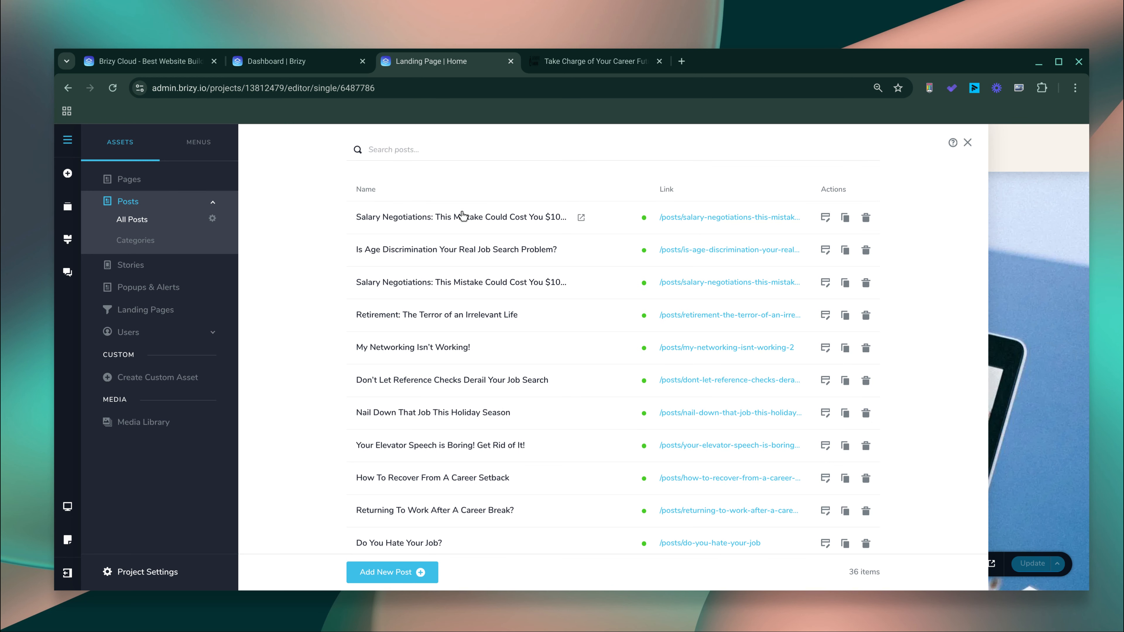
left_click(462, 216)
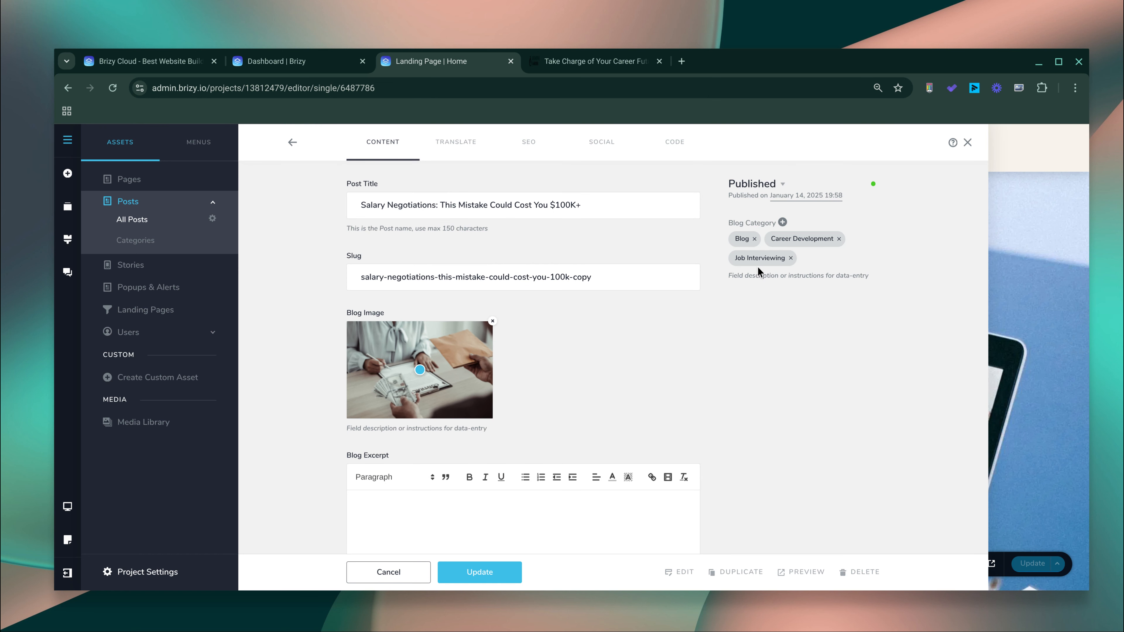
left_click(771, 189)
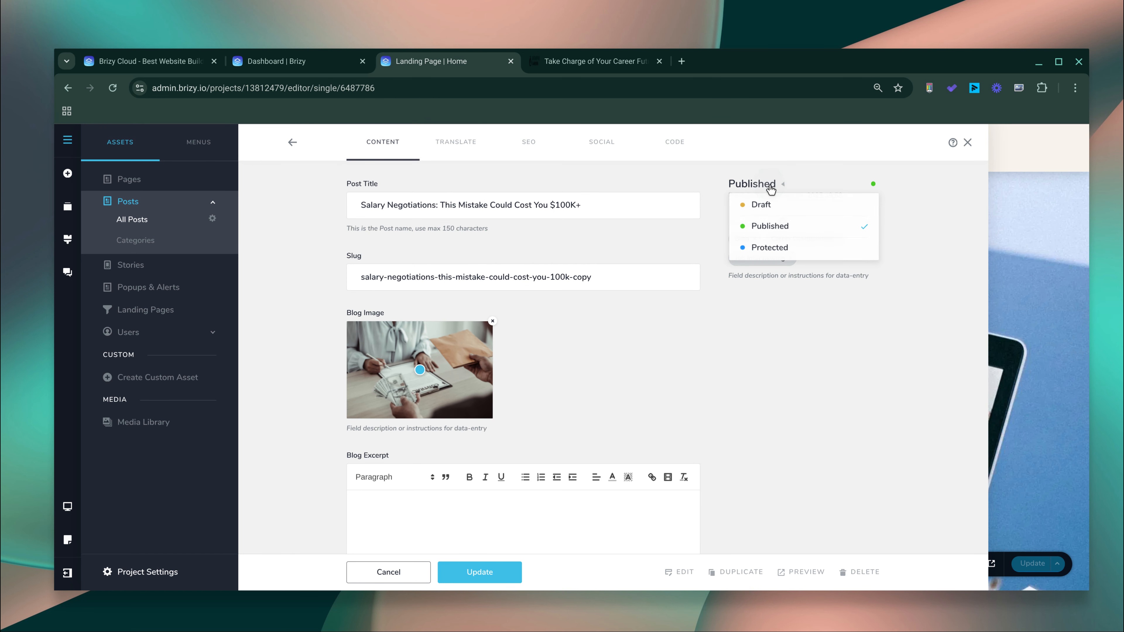
left_click(783, 431)
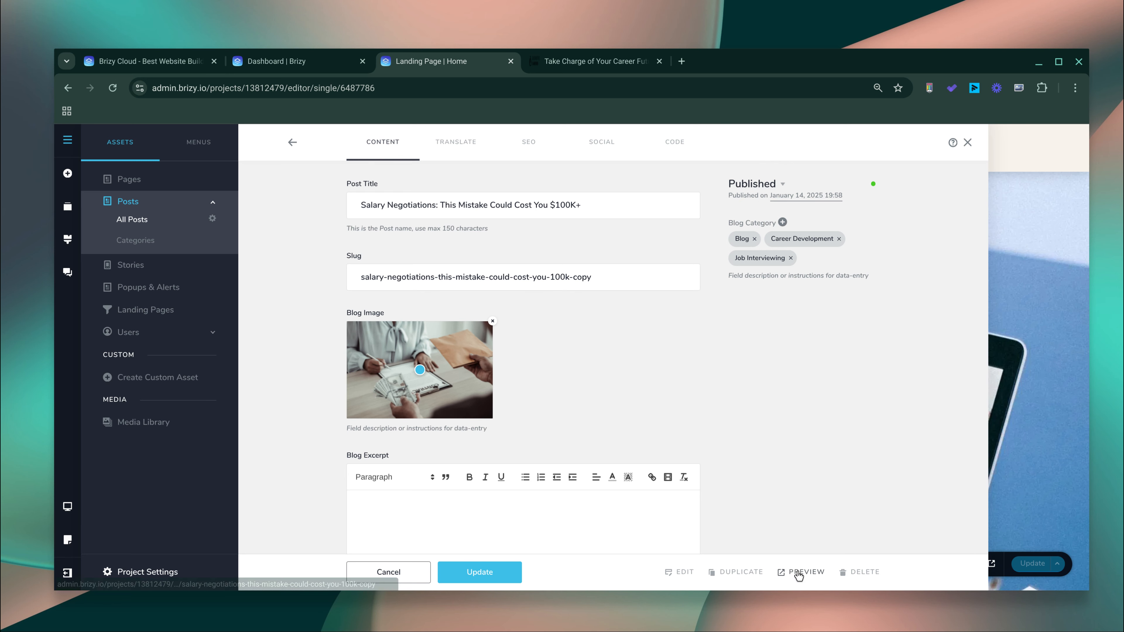
- Examine the Career Blog section of the live lucrativecareers.com site for the published posts, and return to the post editor
left_click(571, 68)
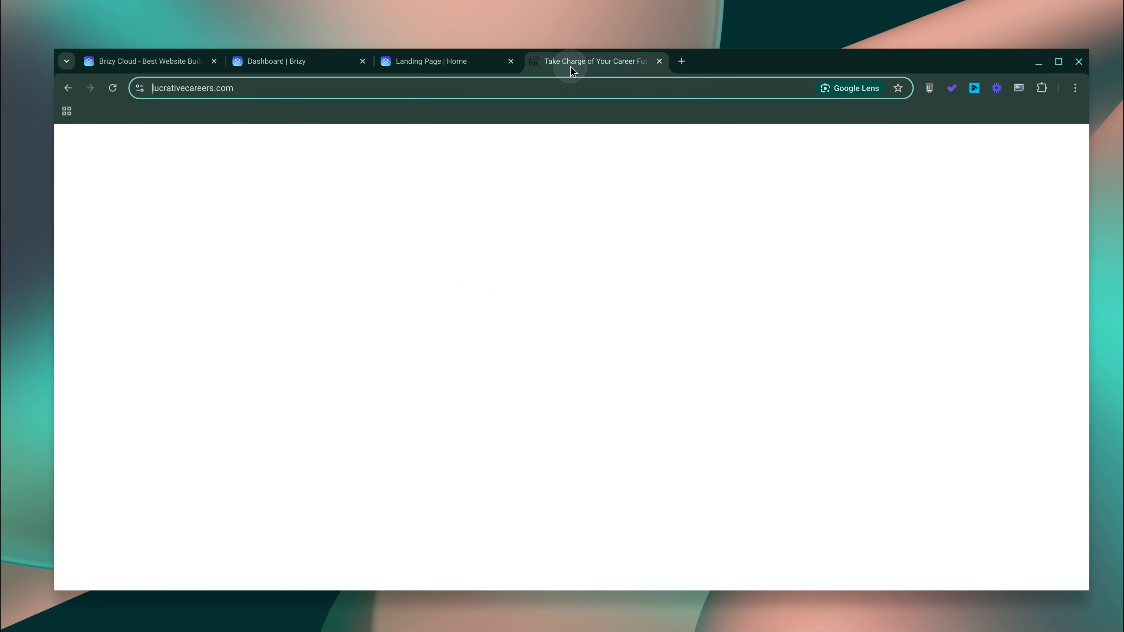
scroll(727, 201, "down", 10)
scroll(728, 203, "down", 15)
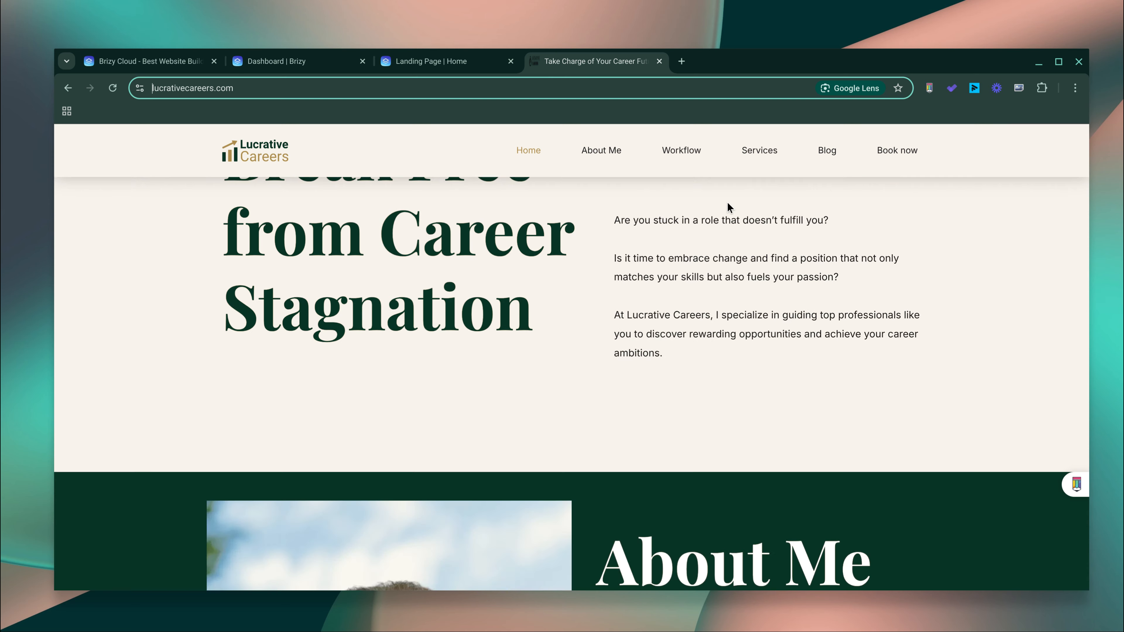
scroll(727, 203, "down", 10)
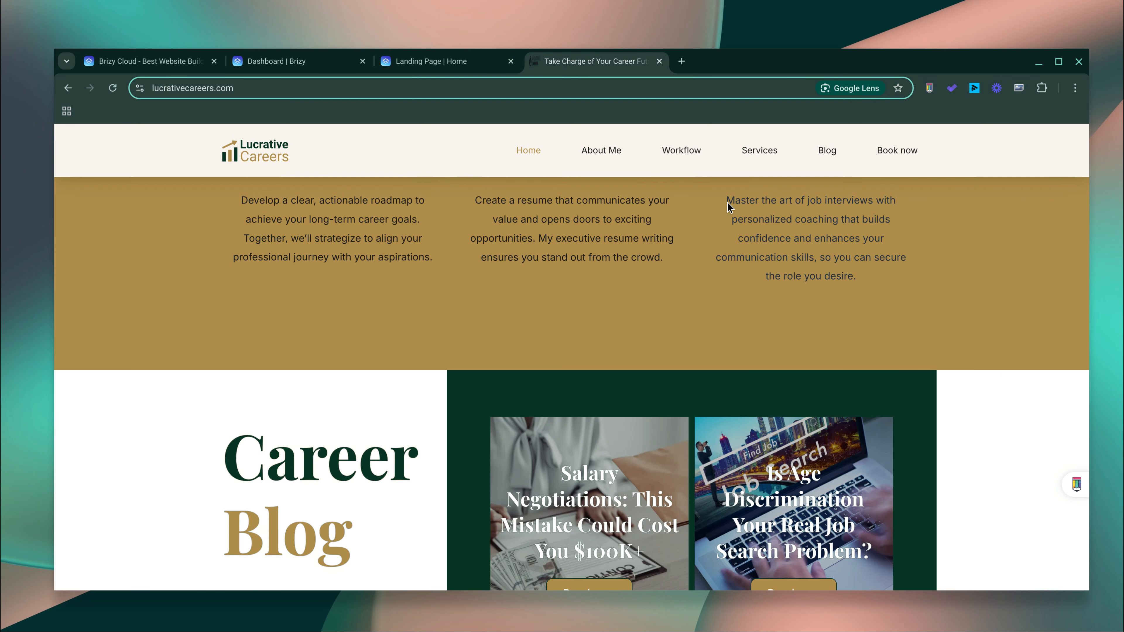
scroll(586, 340, "up", 3)
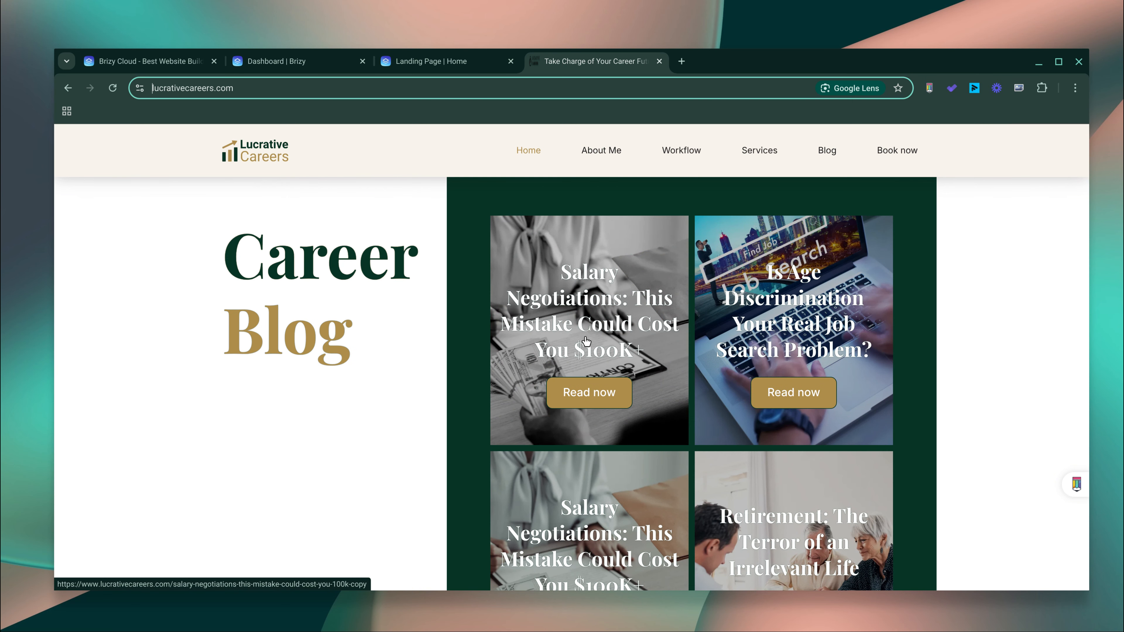
scroll(588, 490, "down", 2)
scroll(588, 490, "down", 3)
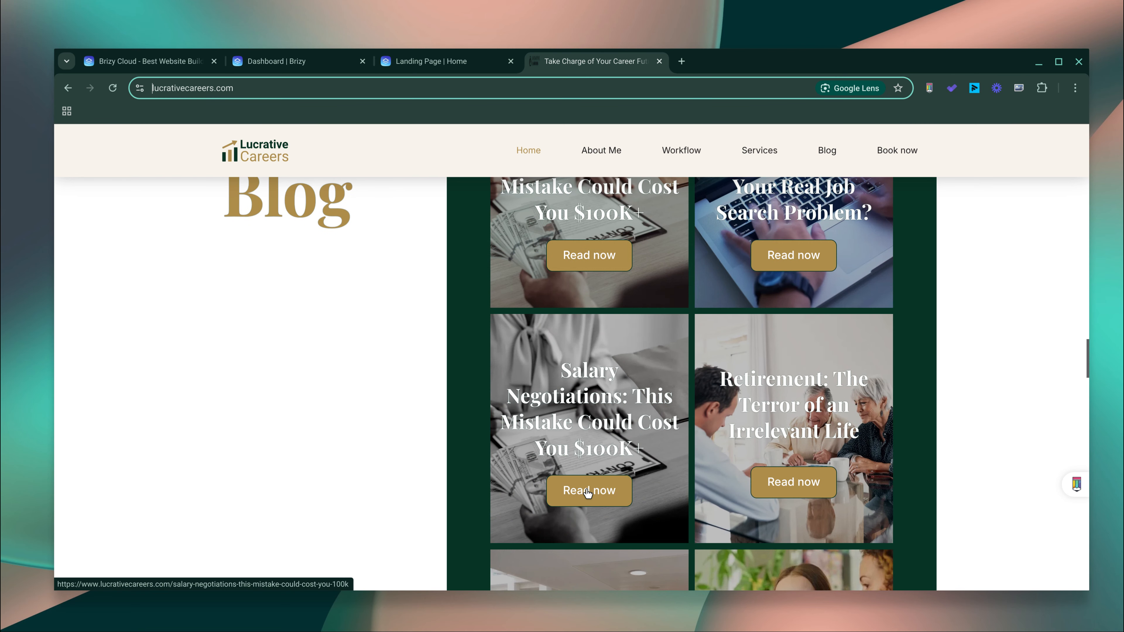
scroll(593, 465, "up", 8)
scroll(598, 440, "down", 5)
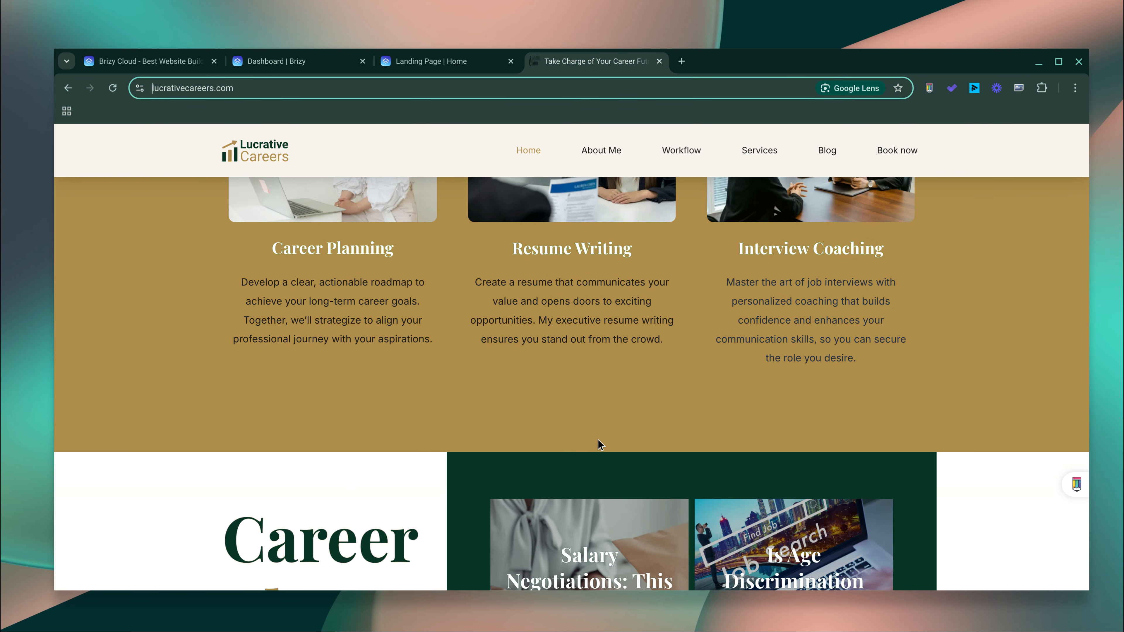
left_click(476, 66)
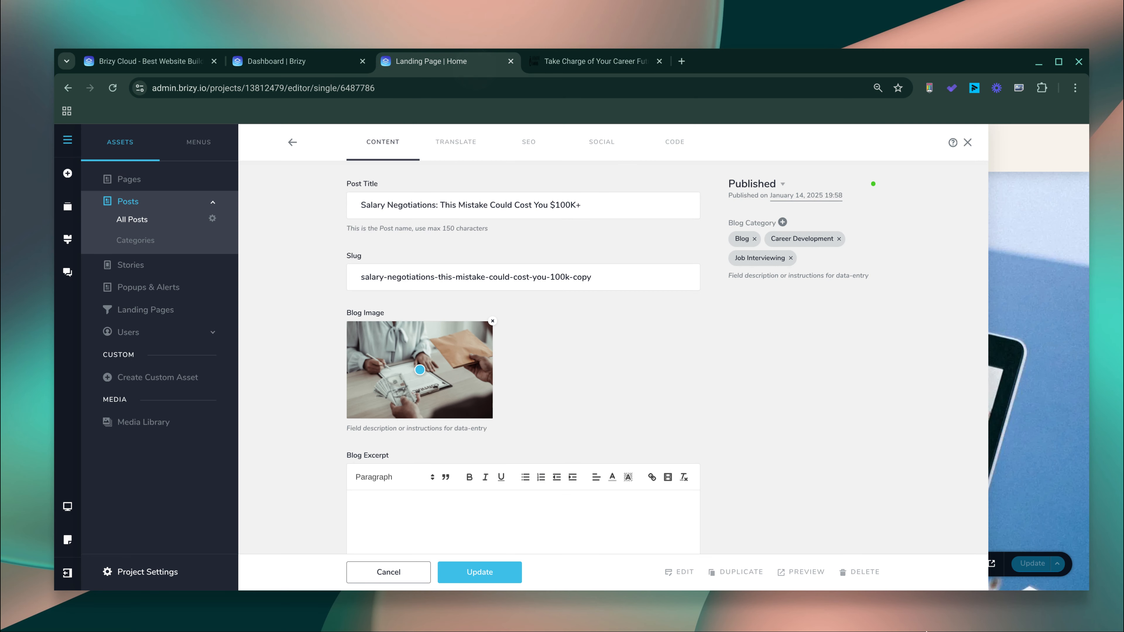